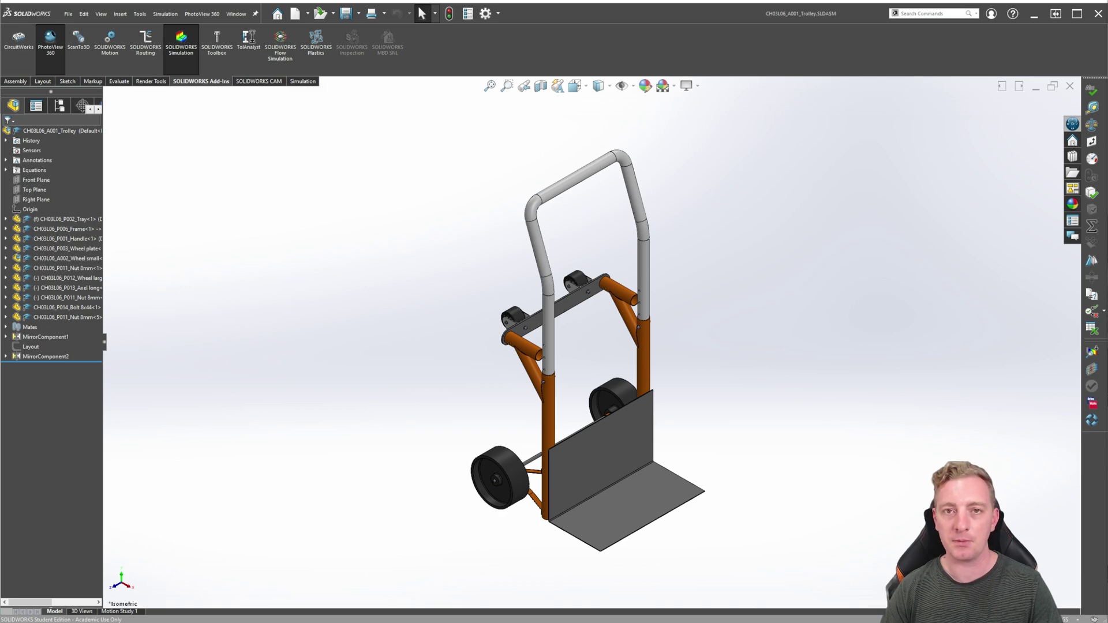
Switch the side panel to the ConfigurationManager and fit the whole trolley in view
scroll(548, 365, "up", 2)
scroll(548, 365, "down", 6)
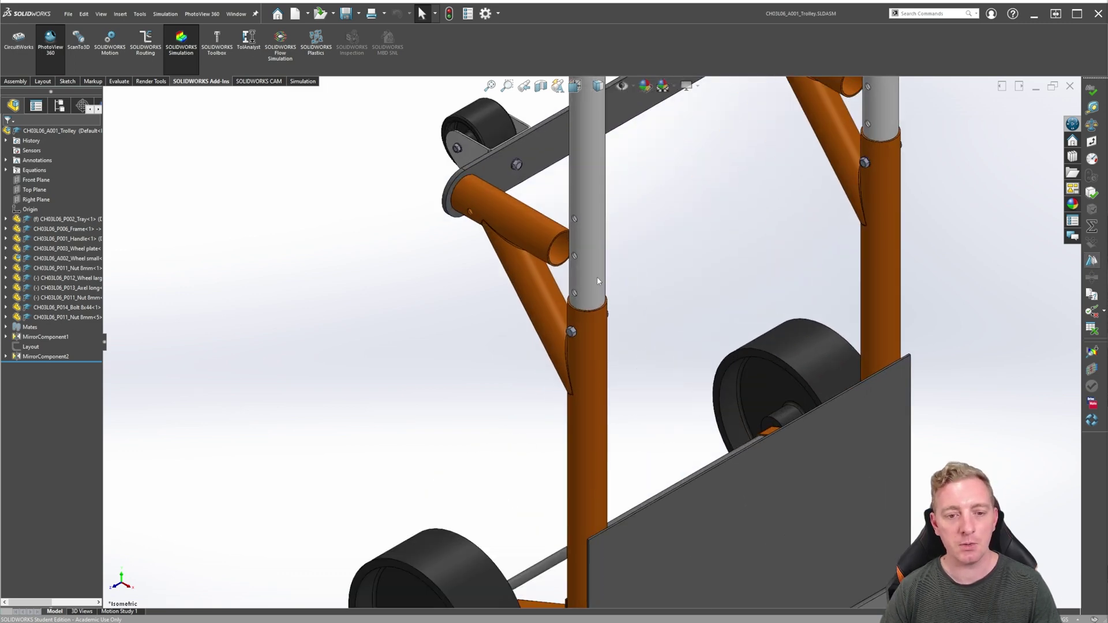
scroll(597, 276, "down", 2)
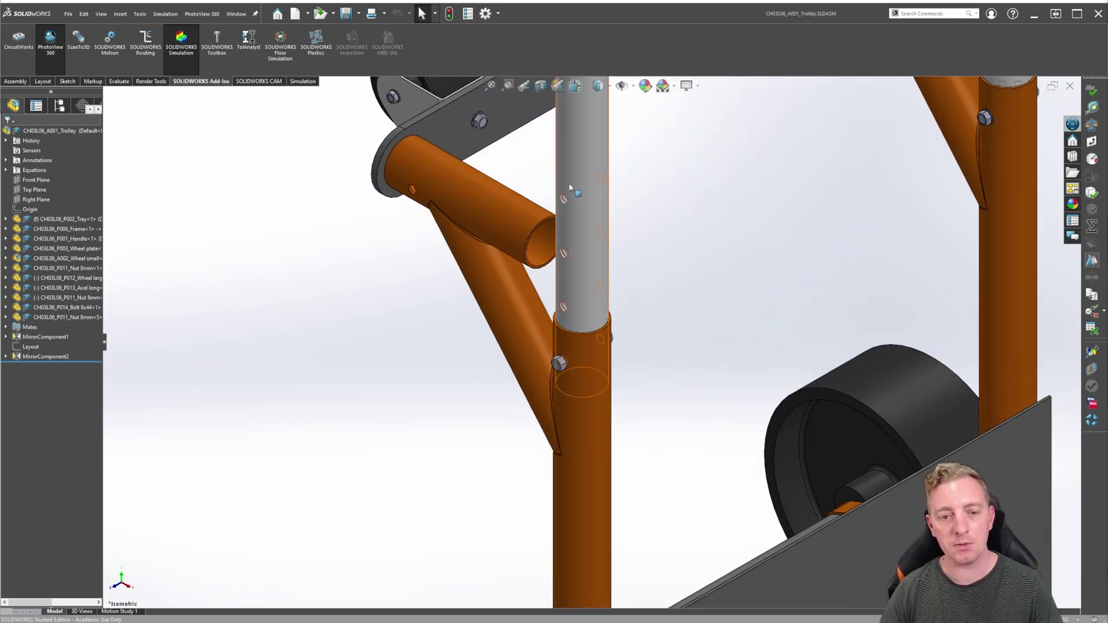
scroll(669, 341, "up", 2)
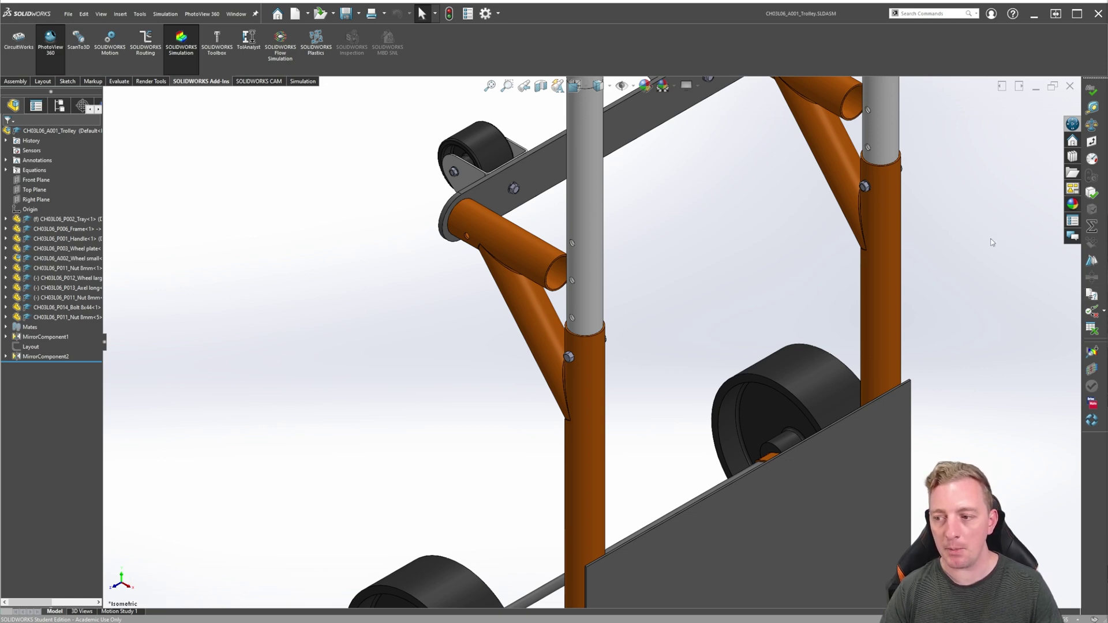
left_click(36, 105)
left_click(60, 105)
key("f")
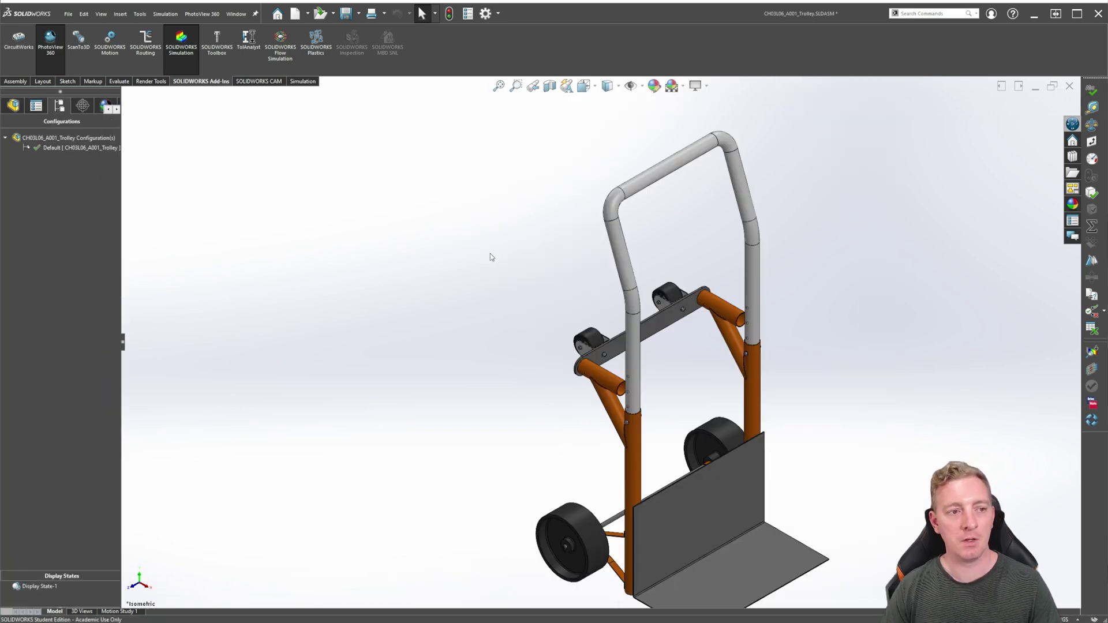
Insert a design table for the trolley assembly, keeping the Auto-create setting
left_click(120, 14)
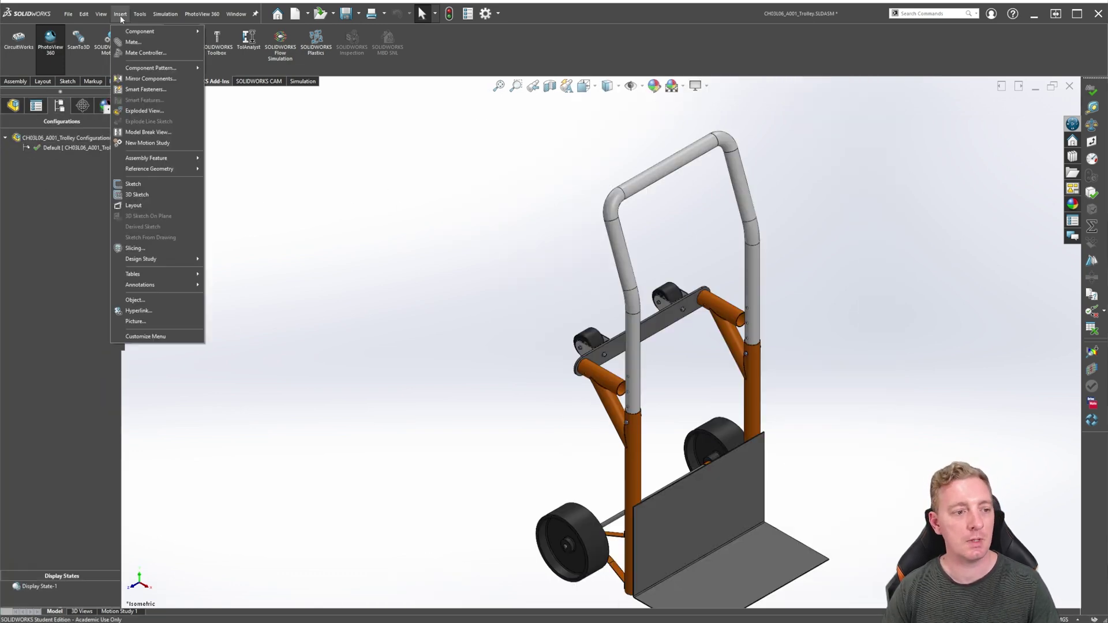
mouse_move(141, 260)
left_click(234, 288)
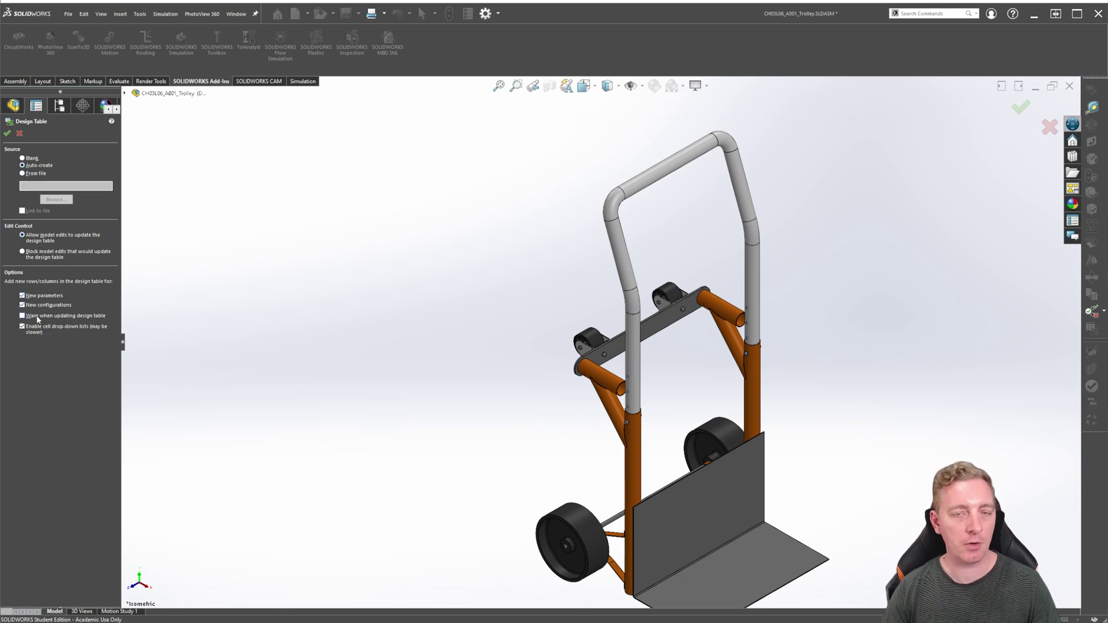
left_click(7, 133)
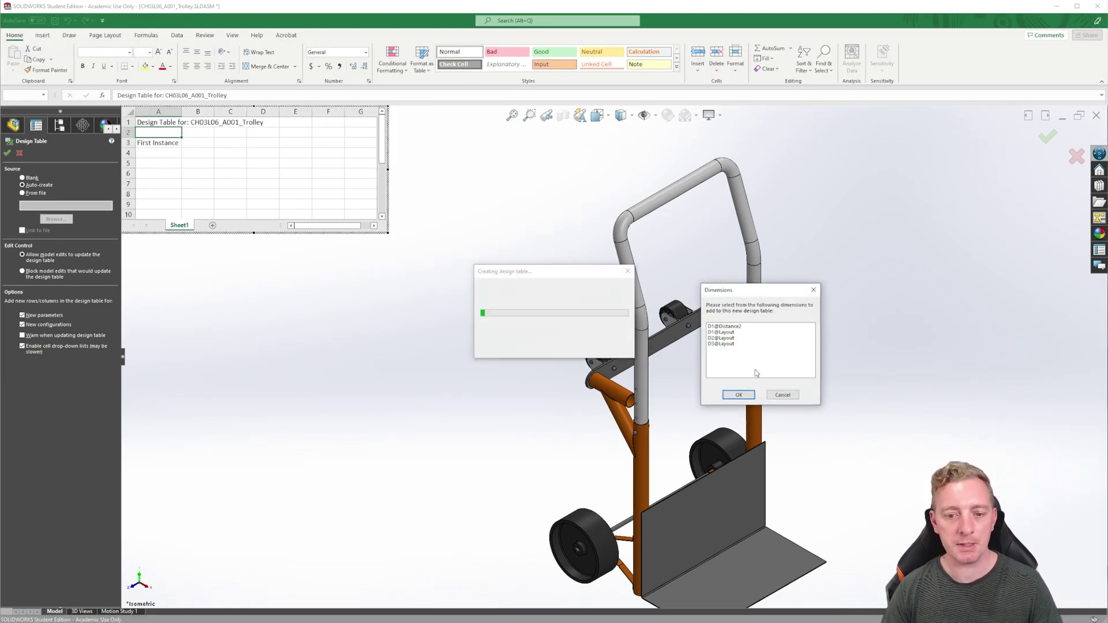
Include only the D1@Distance2 dimension as a column in the new design table
left_click(732, 327)
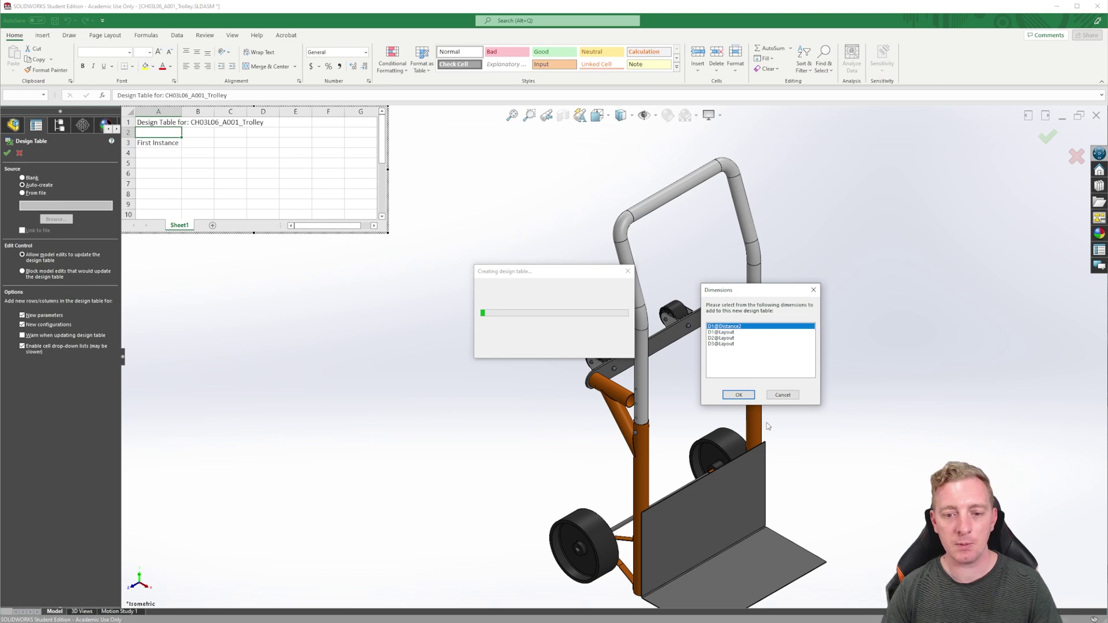
left_click(739, 395)
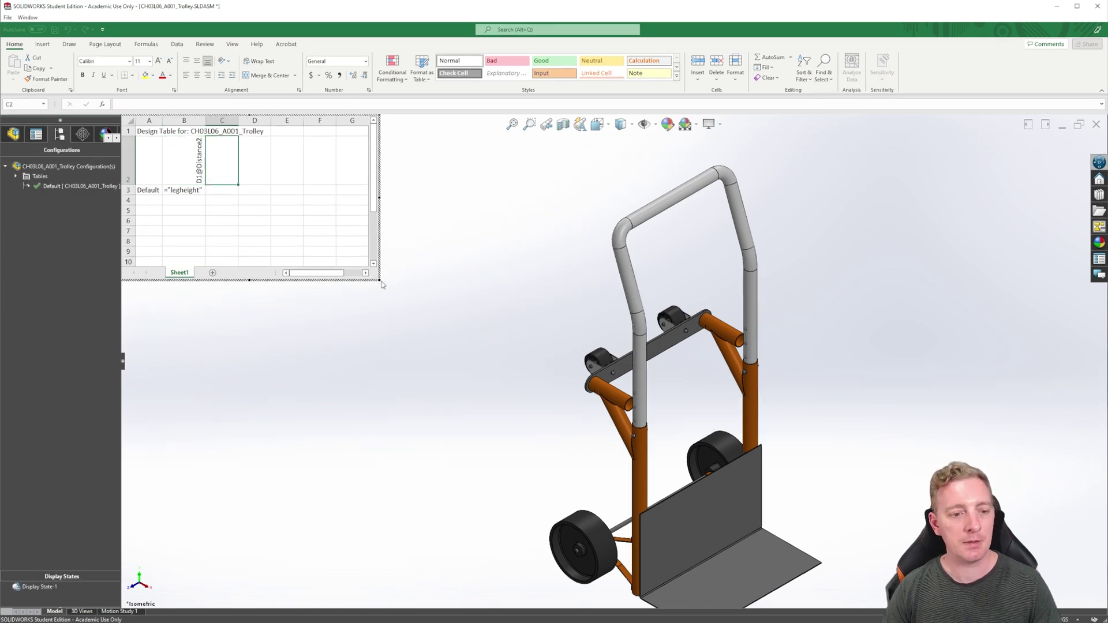
Enlarge the embedded design table window and orbit the trolley out from behind it
left_click_drag(381, 281, 413, 318)
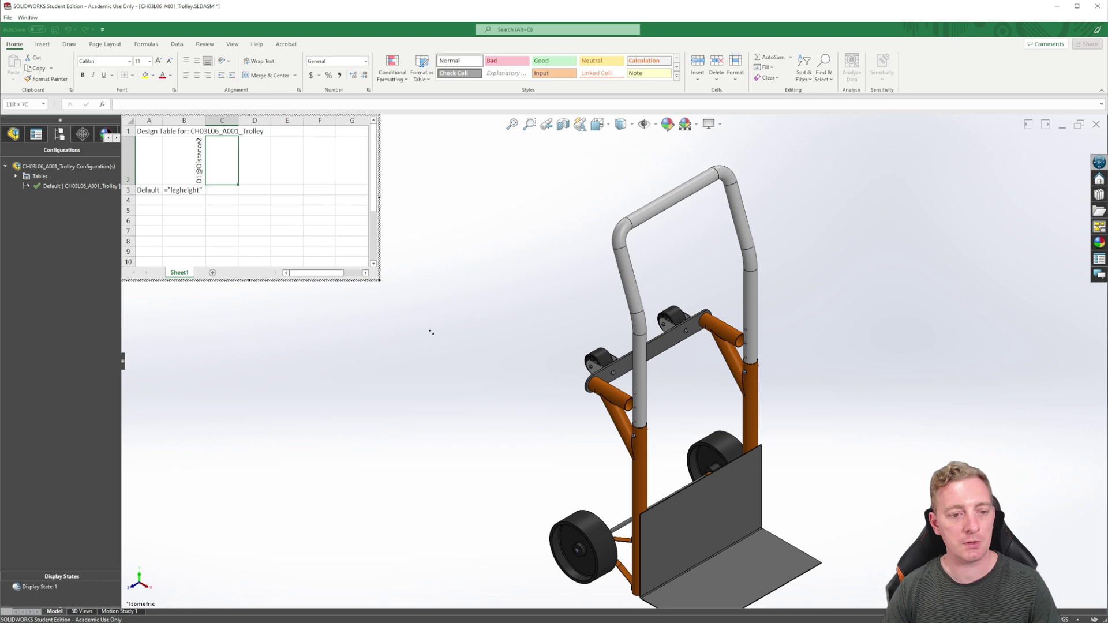
left_click_drag(532, 392, 533, 393)
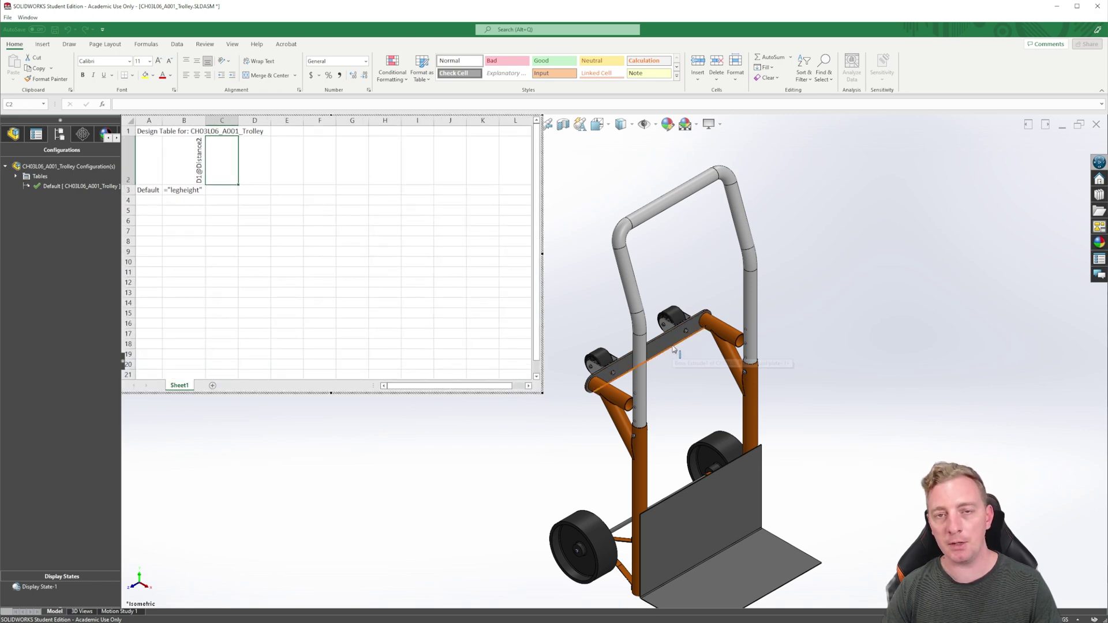
scroll(736, 358, "up", 3)
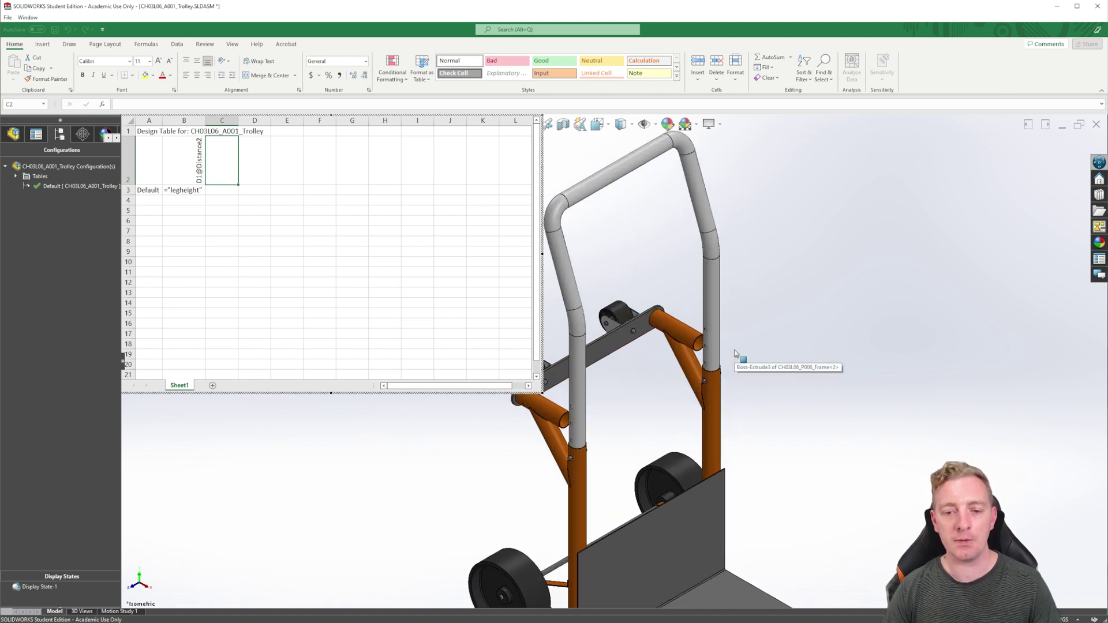
scroll(736, 358, "down", 6)
middle_click_drag(660, 348, 896, 339)
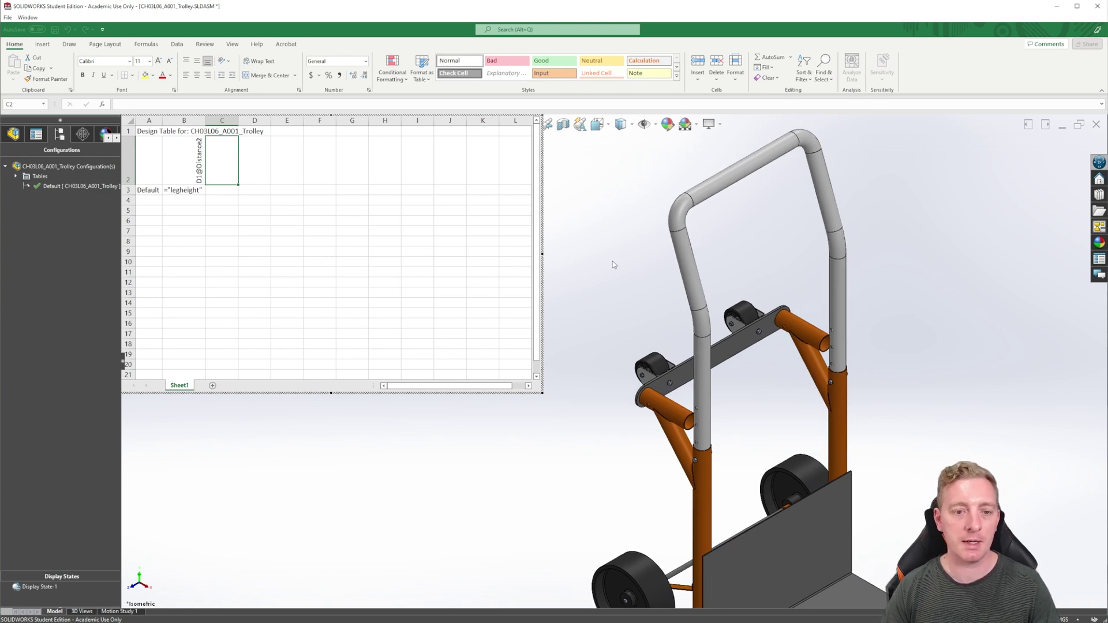
Widen column A for the configuration names and select cell A4 for the first new row
left_click(287, 261)
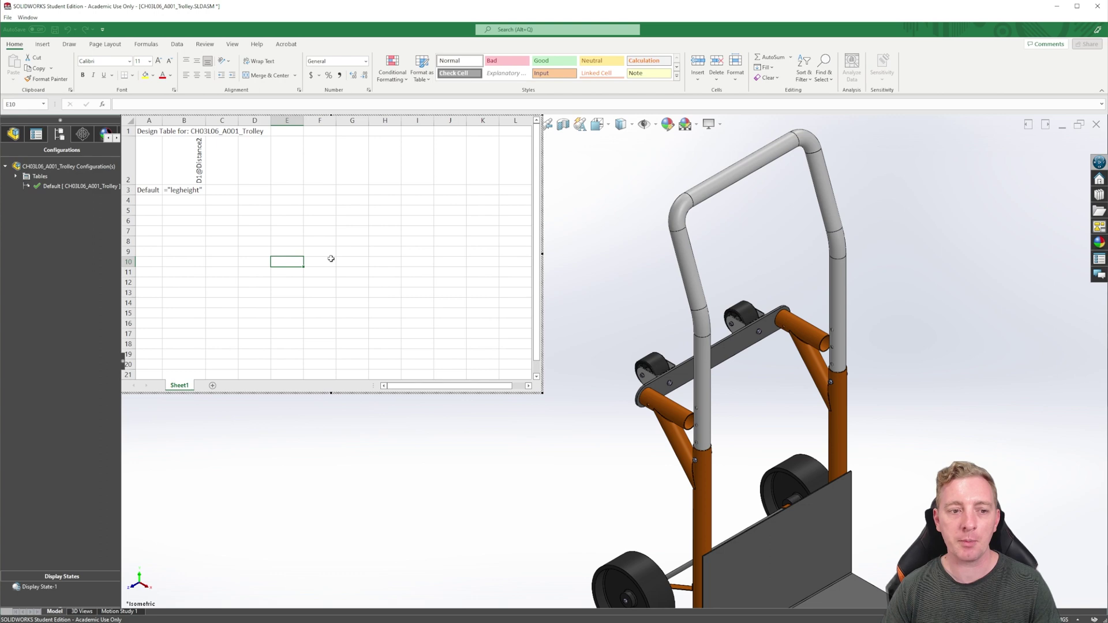
left_click(179, 204)
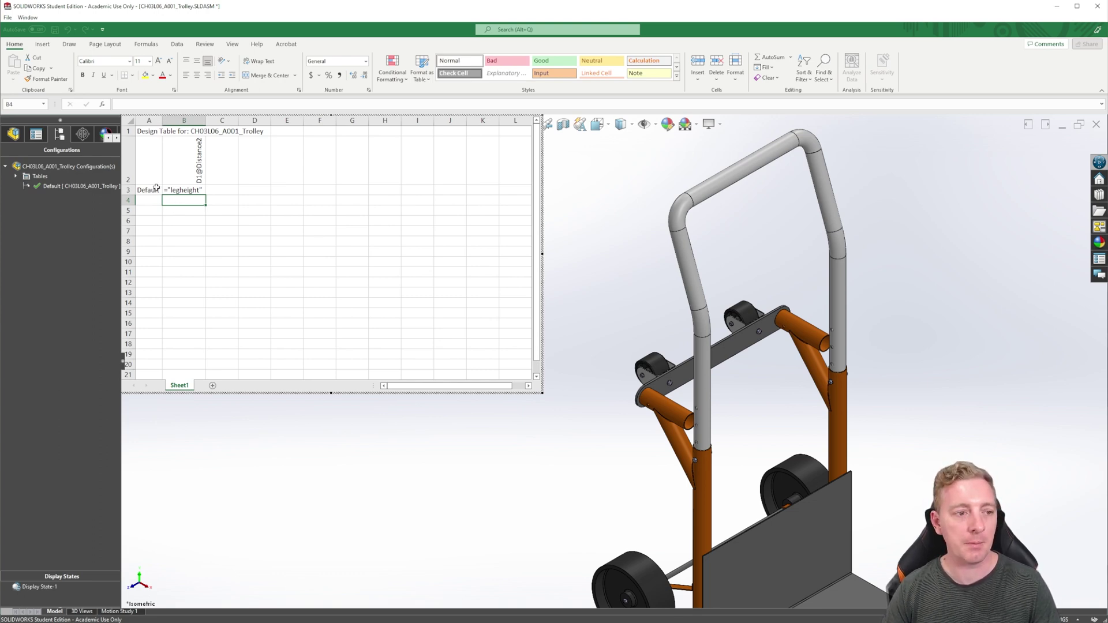
left_click_drag(162, 123, 249, 121)
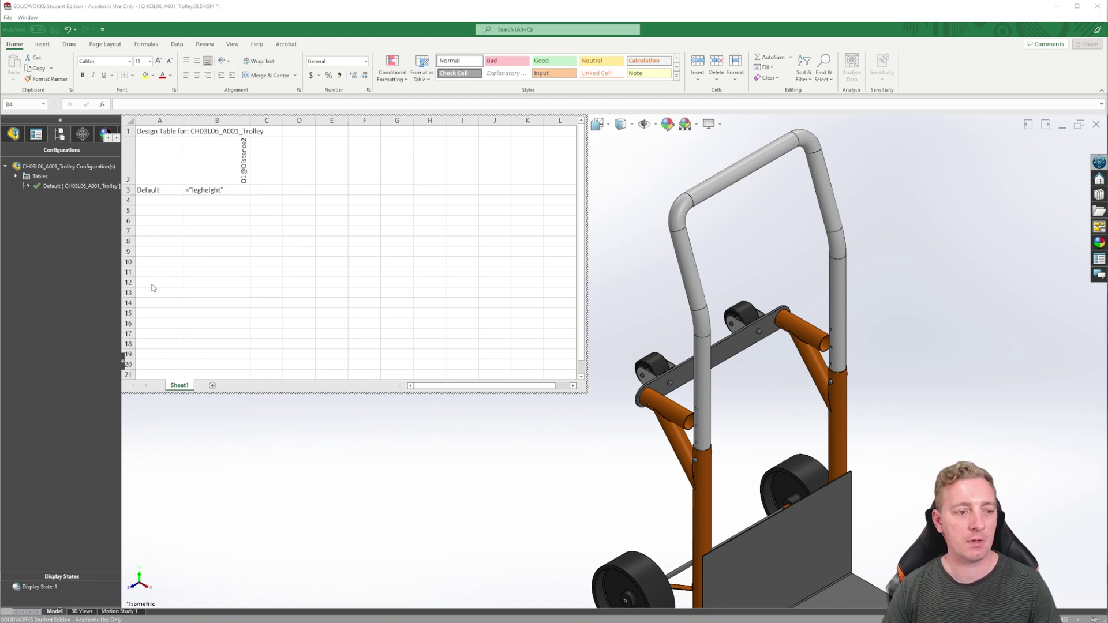
left_click(154, 203)
left_click(154, 202)
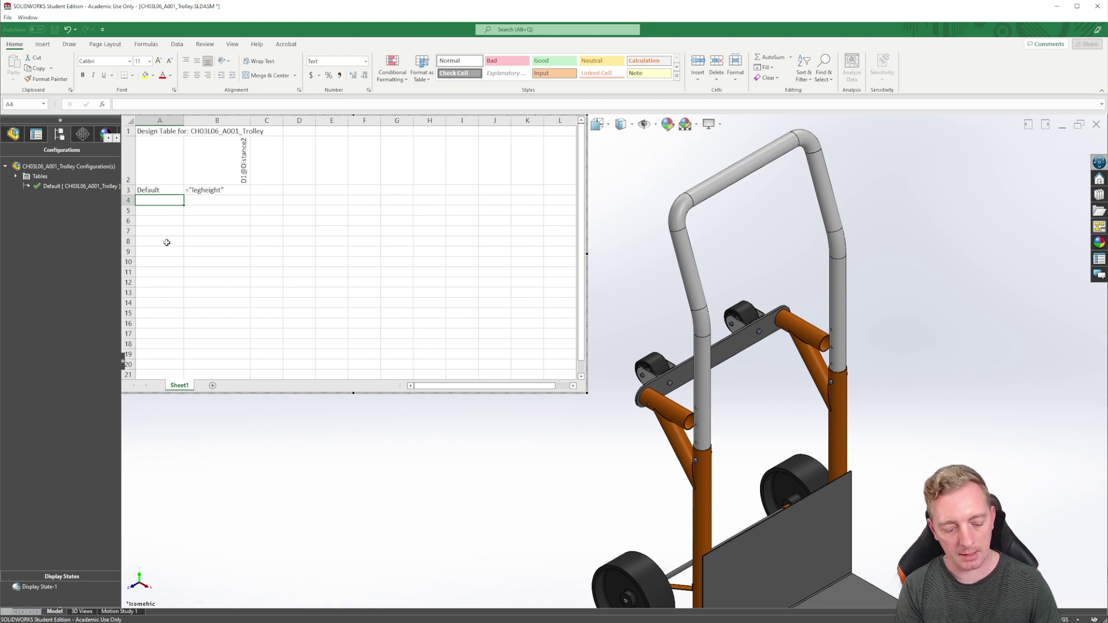
Enter setting.50 and setting.100 in A4:A5 and select them to extend the series to setting.150
type("setting.50")
key("Return")
type("setting")
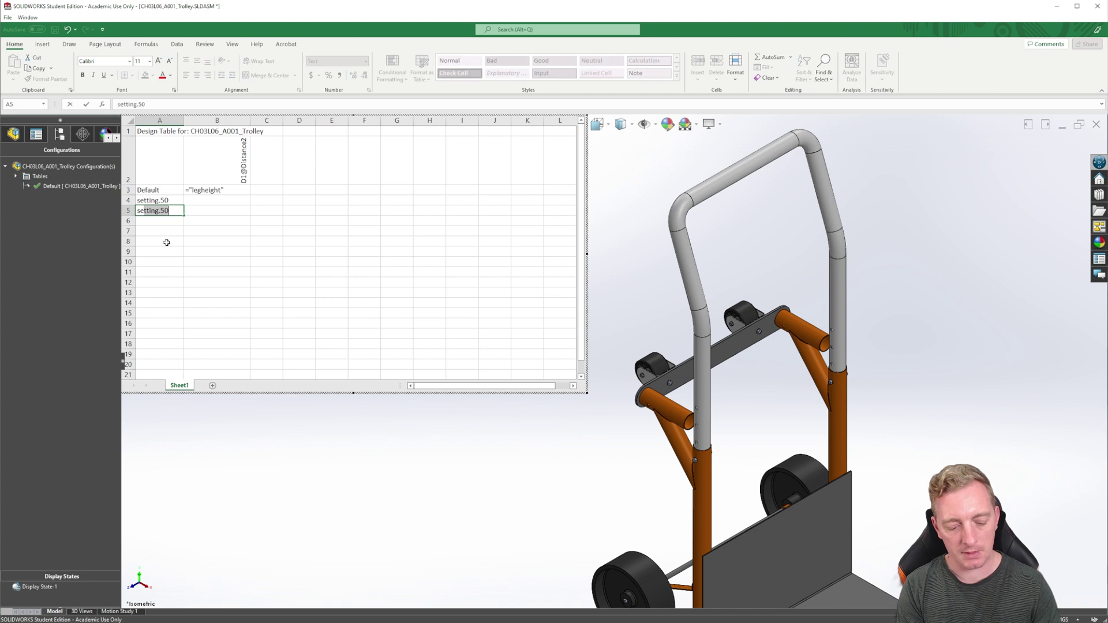
type(".100")
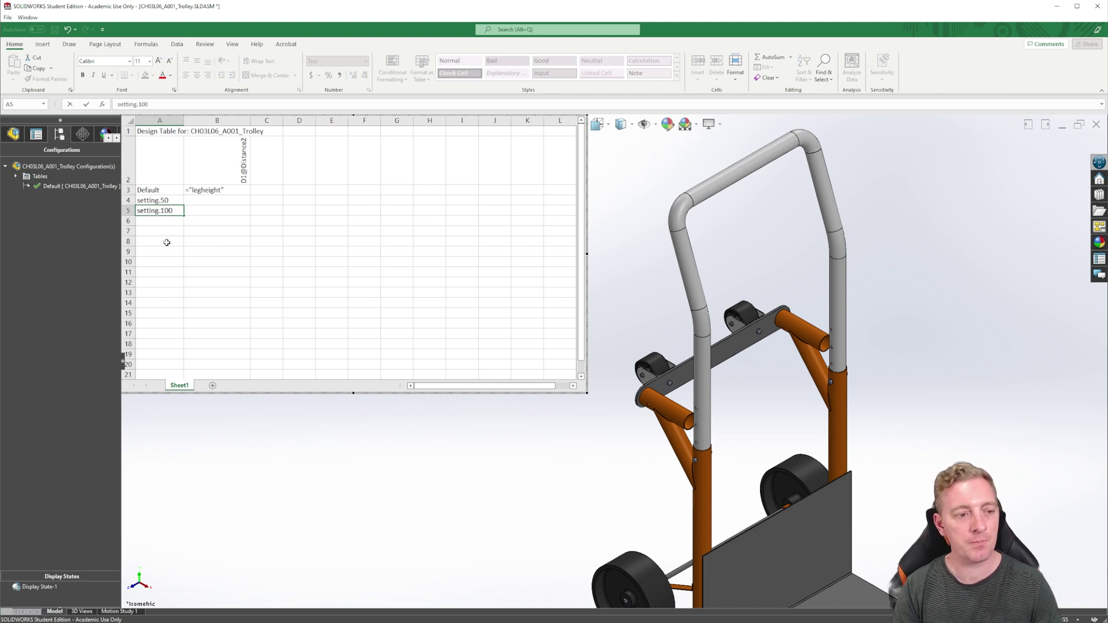
key("Return")
left_click_drag(165, 200, 183, 229)
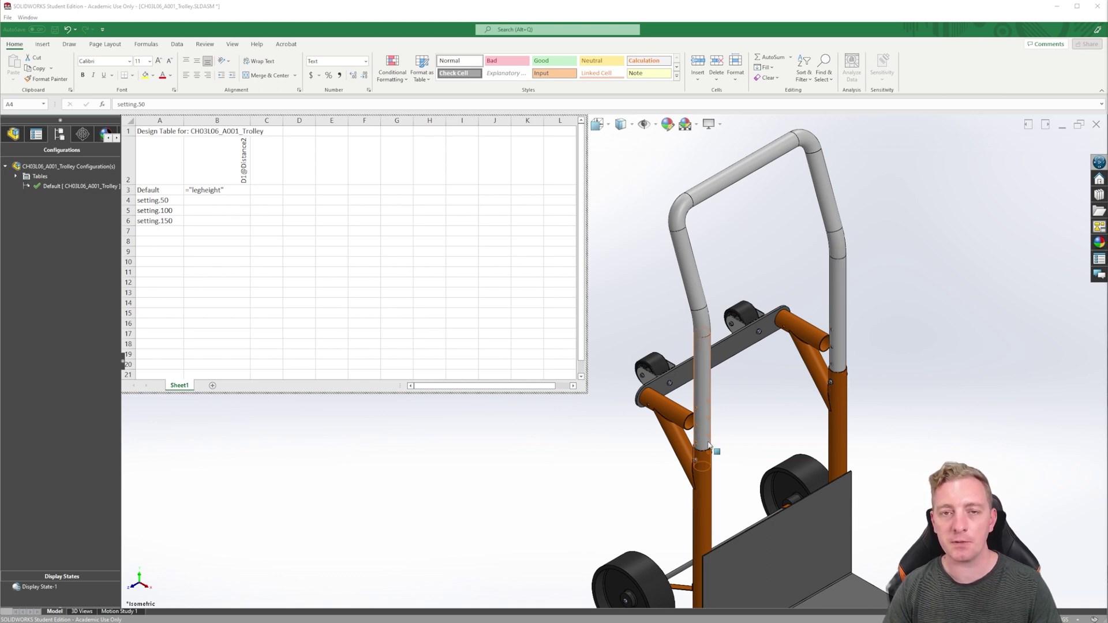
Copy the Default row's ="legheight" value from B3 down into rows 4–6
left_click_drag(156, 200, 168, 221)
left_click(192, 202)
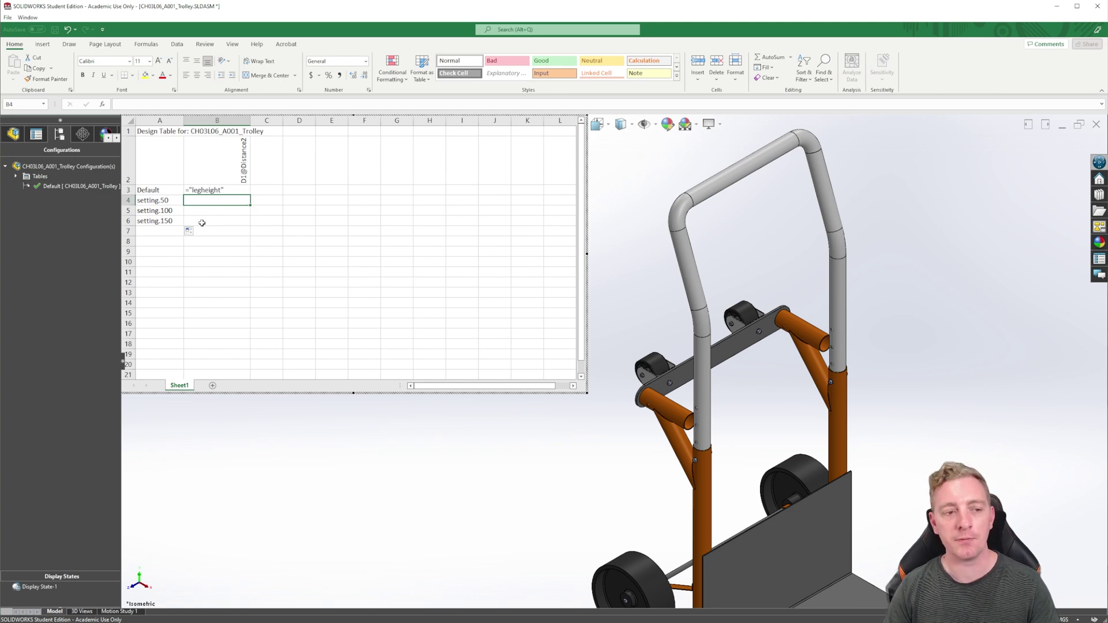
left_click(195, 191)
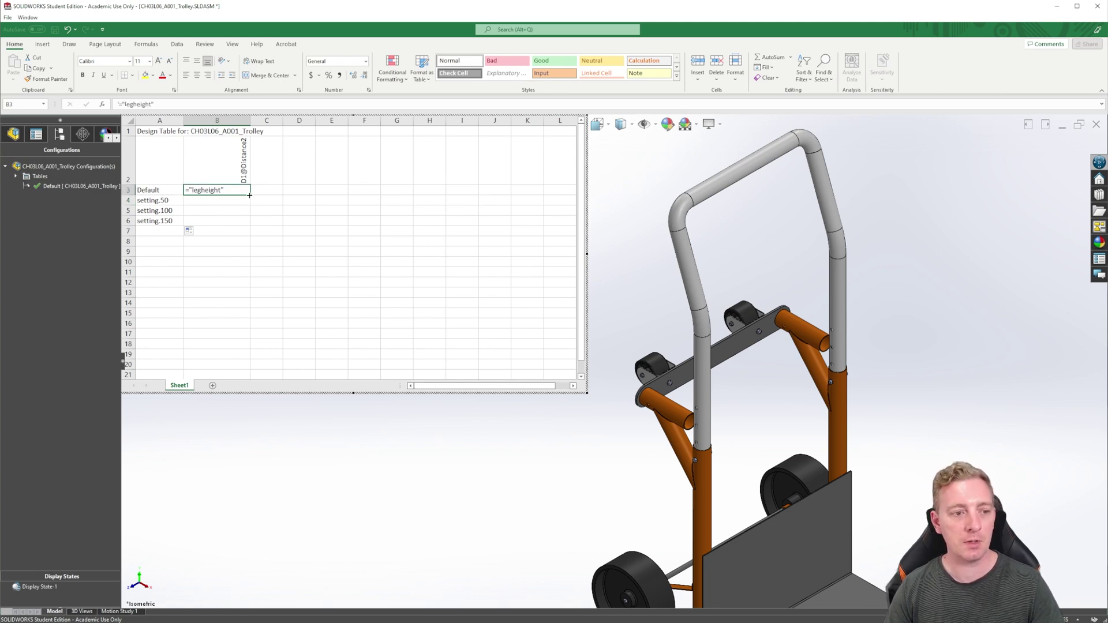
left_click_drag(250, 196, 254, 226)
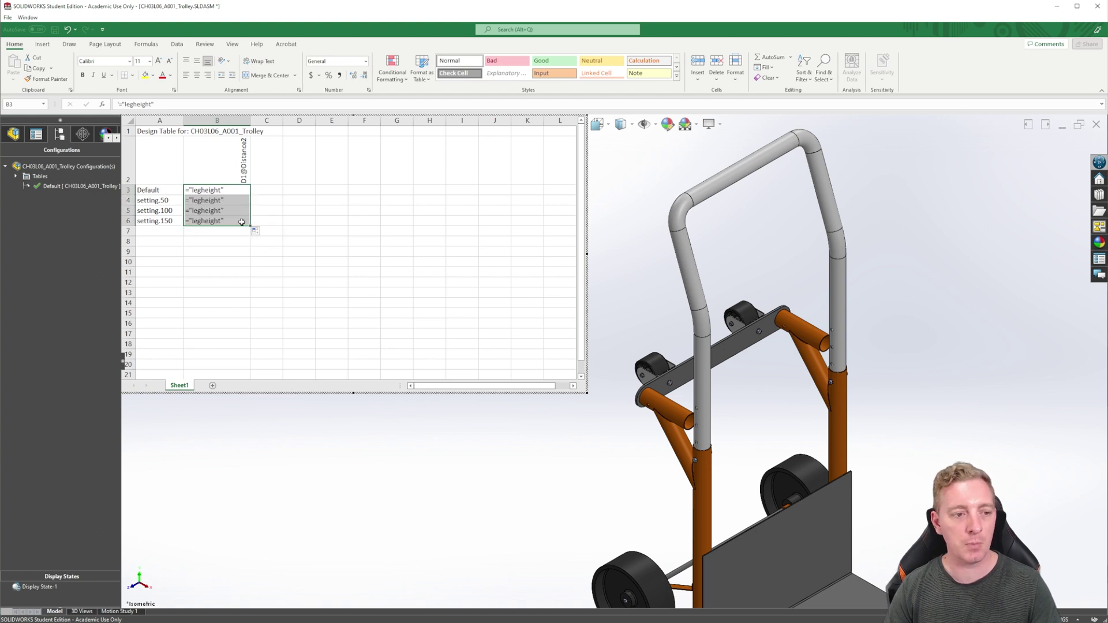
Append +50, +100 and +150 to the legheight formulas for setting.50, setting.100 and setting.150
double_click(235, 203)
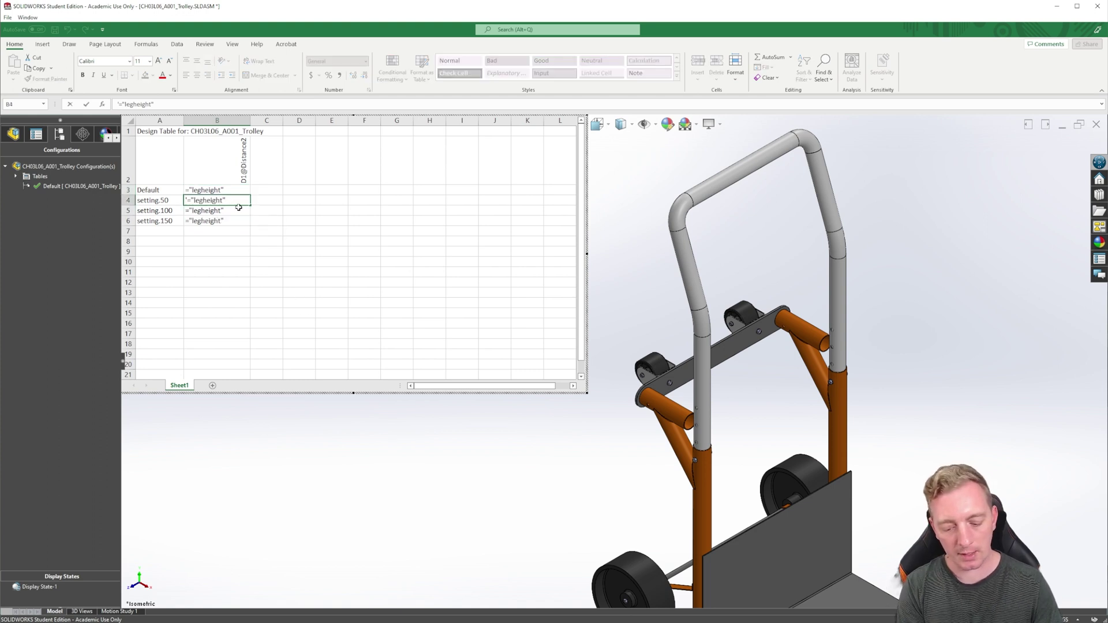
type("+50")
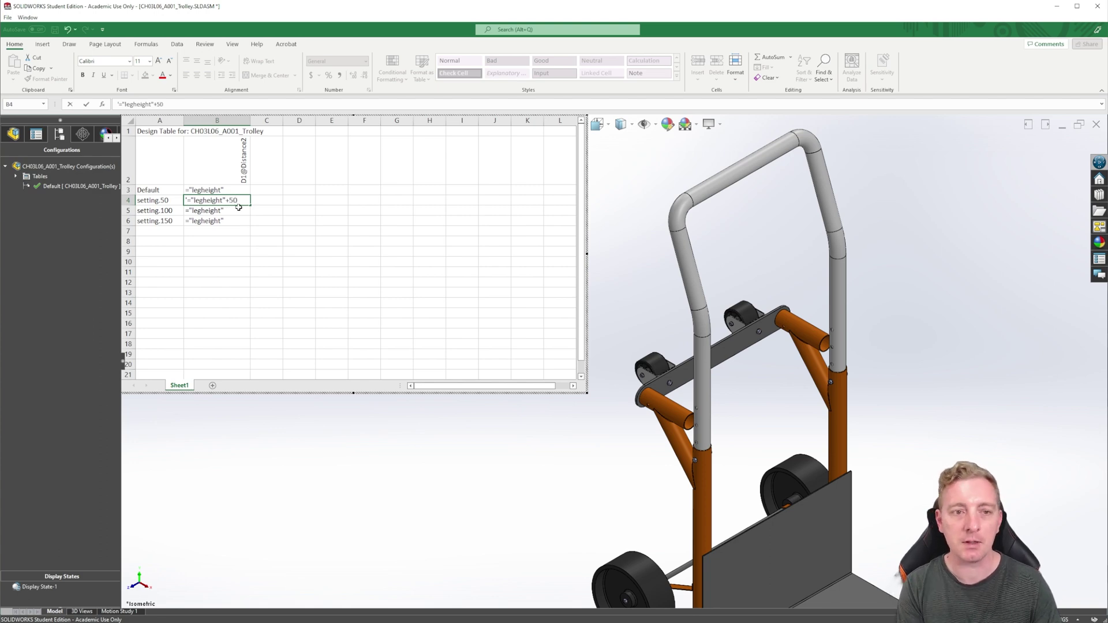
key("Return")
double_click(239, 208)
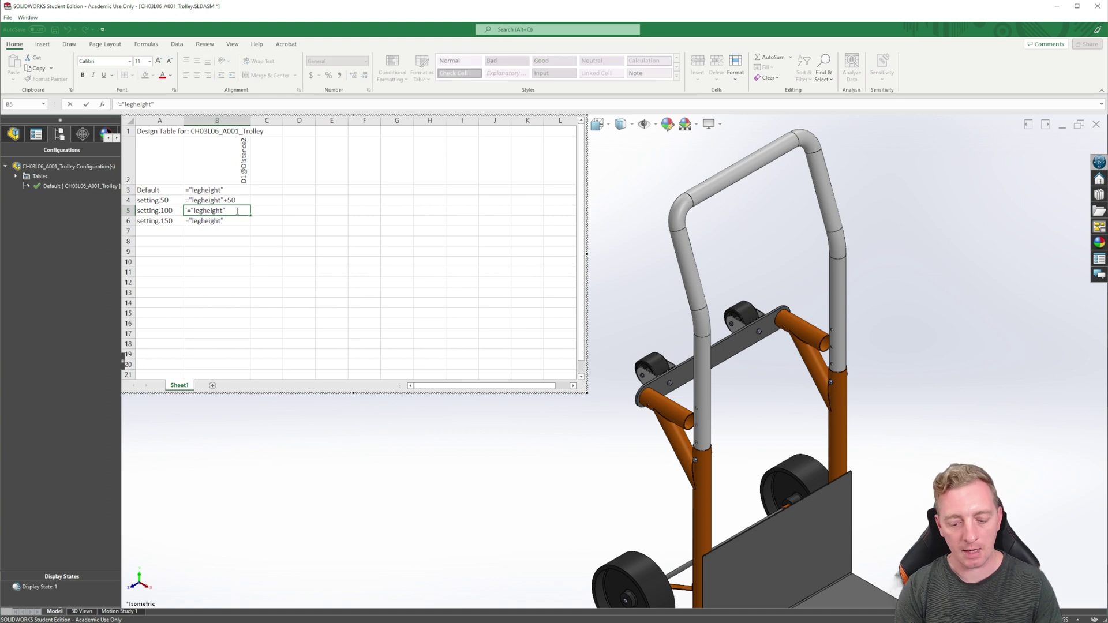
type("+15")
key("BackSpace")
type("00")
key("Return")
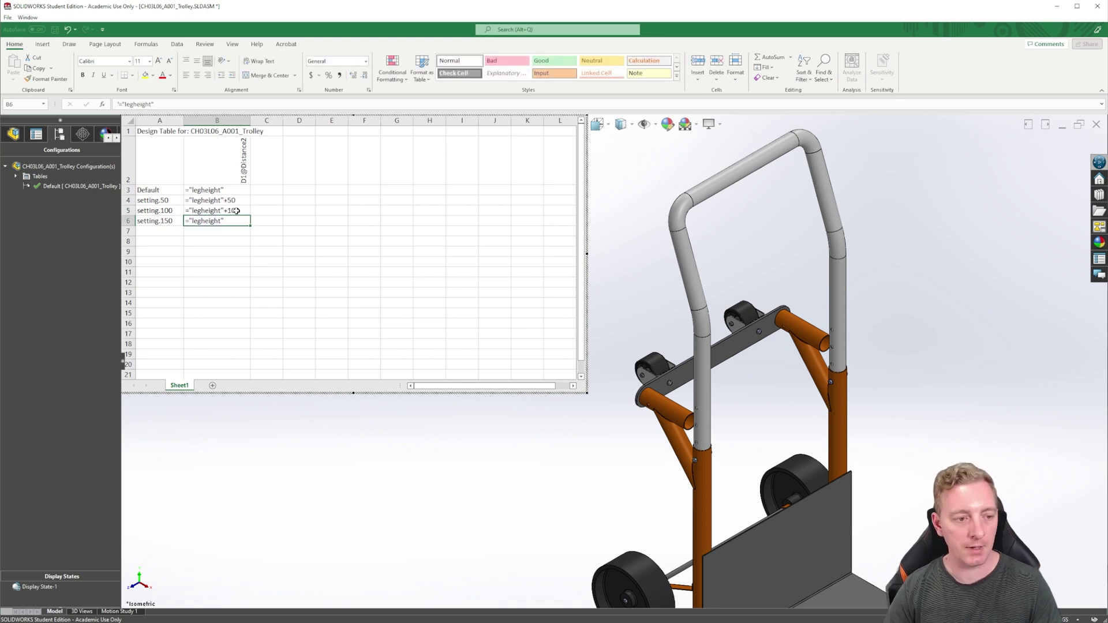
double_click(226, 221)
type("+150")
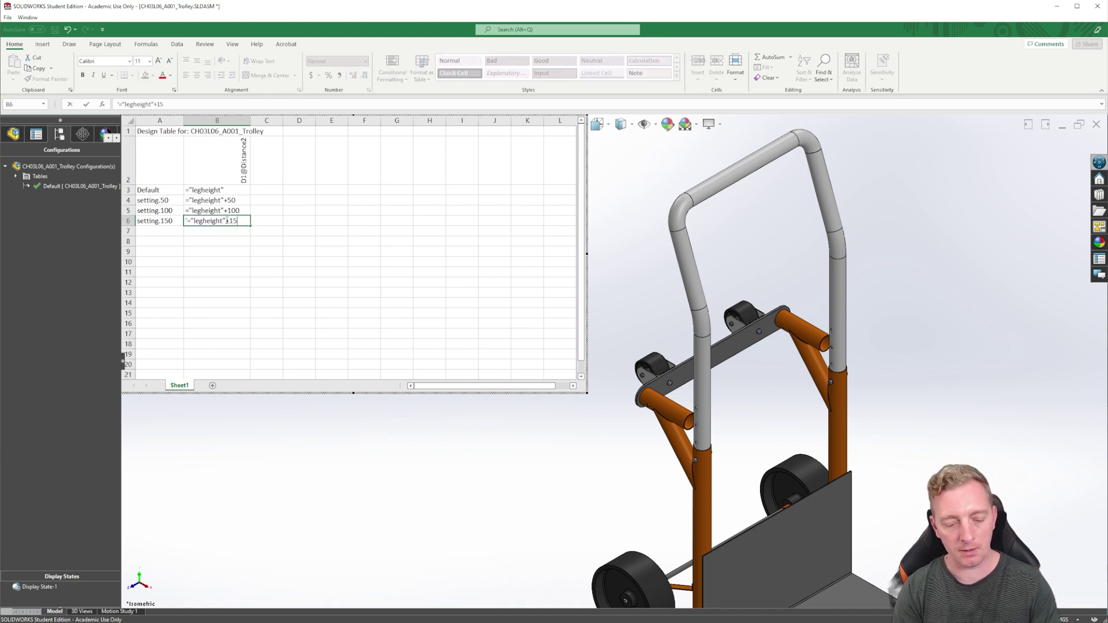
key("Return")
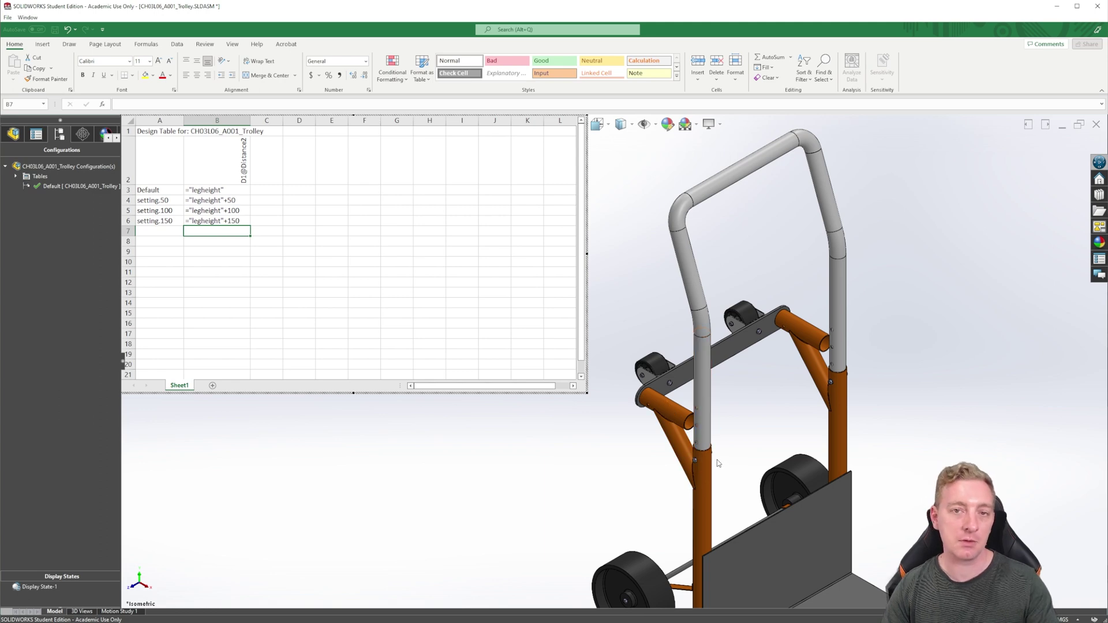
left_click(589, 333)
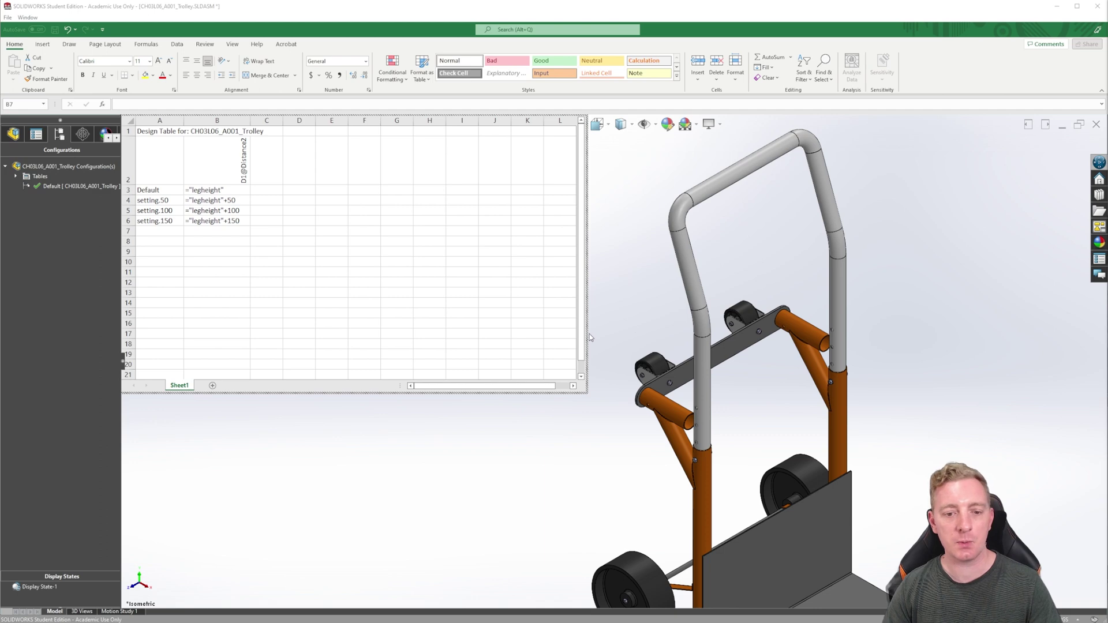
Close the design table to create the configurations and move setting.50 directly below Default
left_click(633, 287)
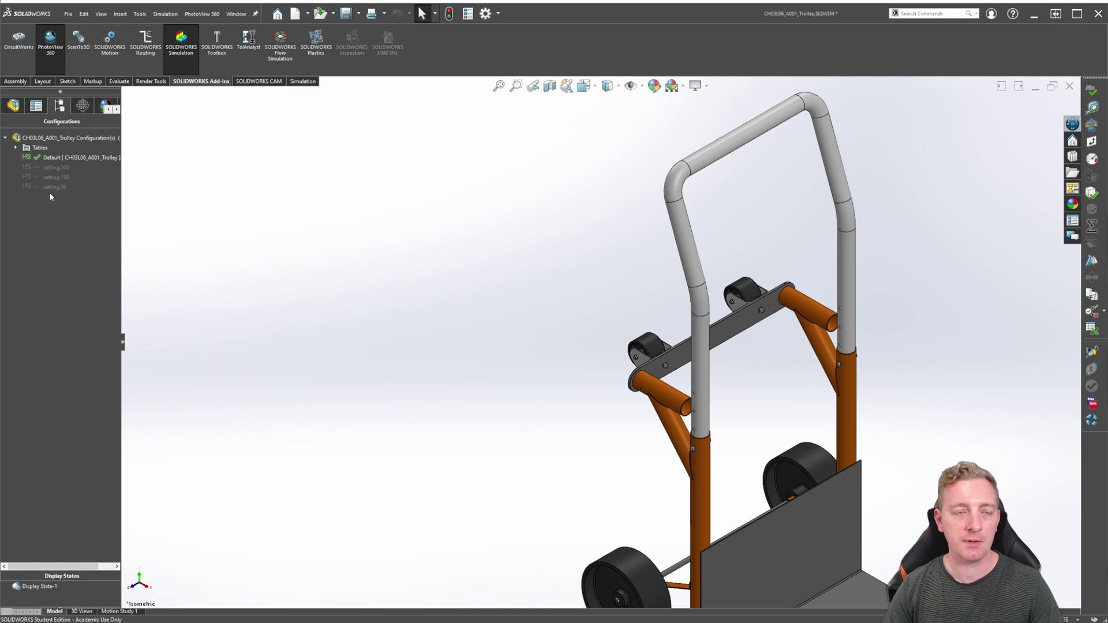
left_click_drag(52, 190, 52, 160)
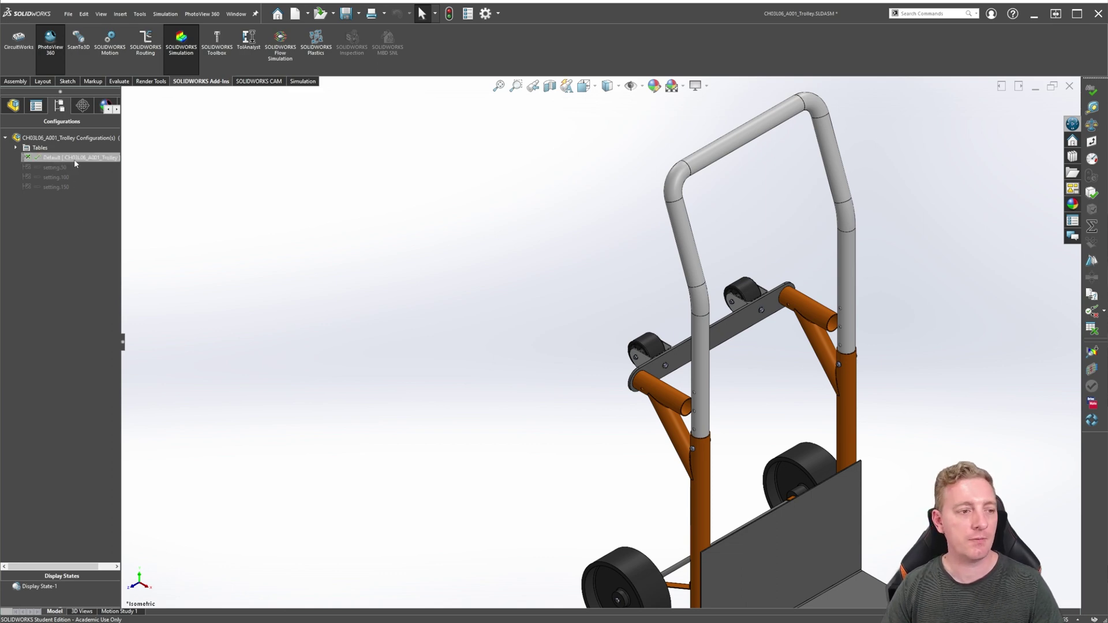
left_click(53, 168)
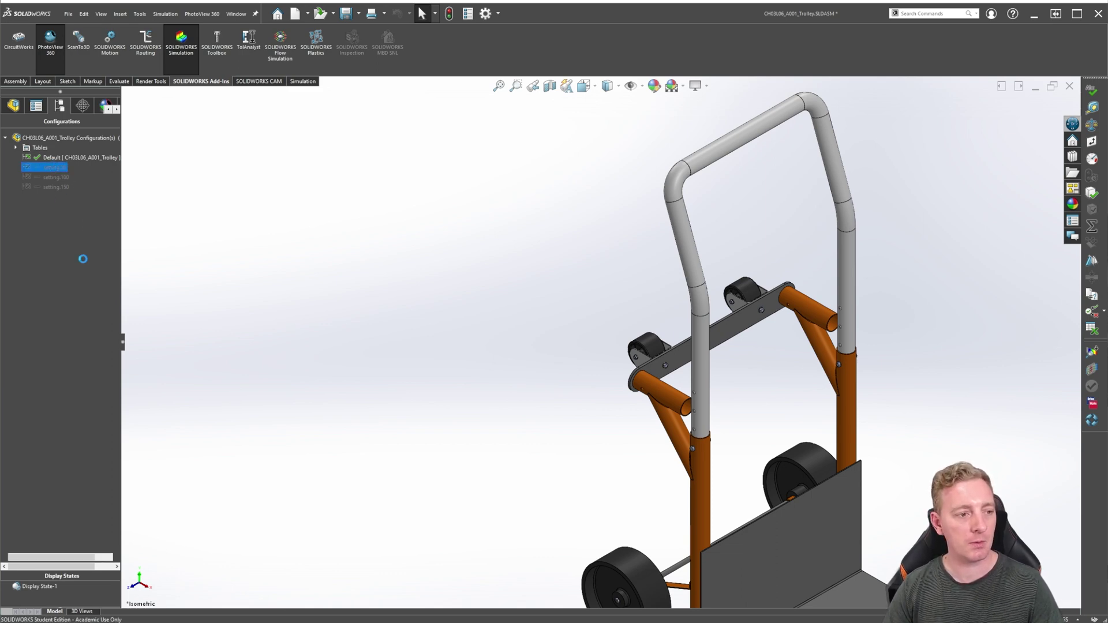
Activate setting.100 and setting.150 to test them, then return to Default and fit the view
double_click(55, 178)
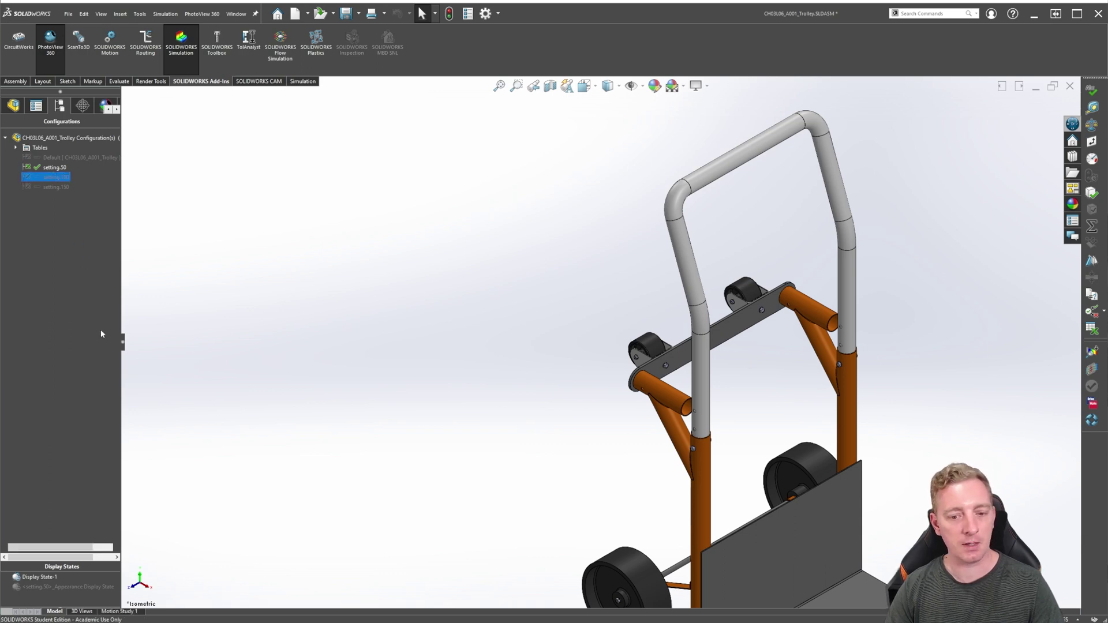
double_click(56, 187)
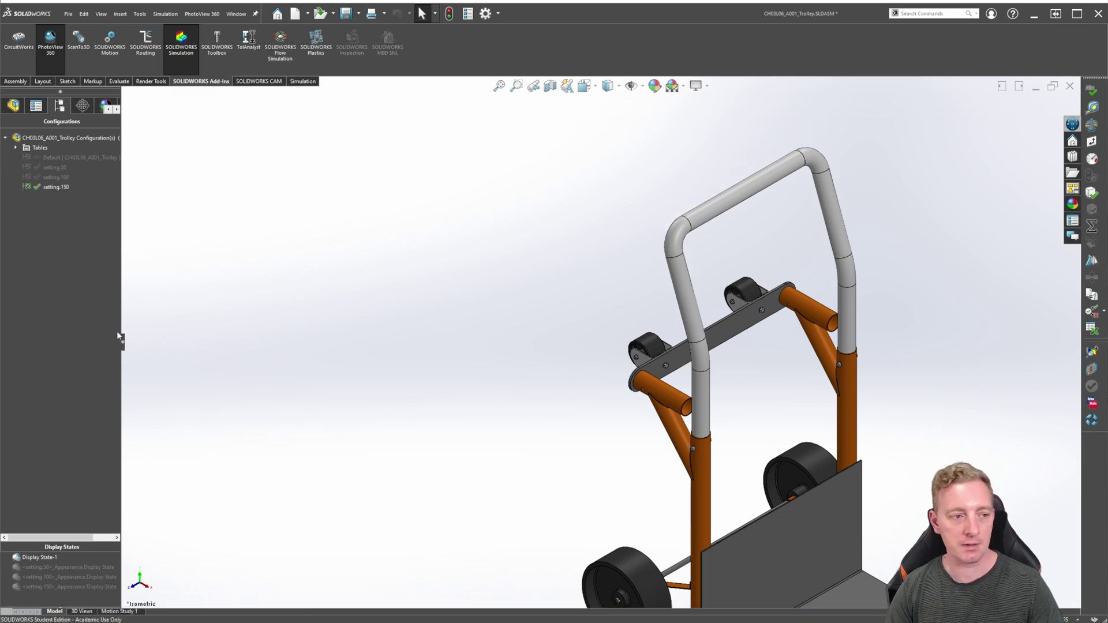
double_click(50, 158)
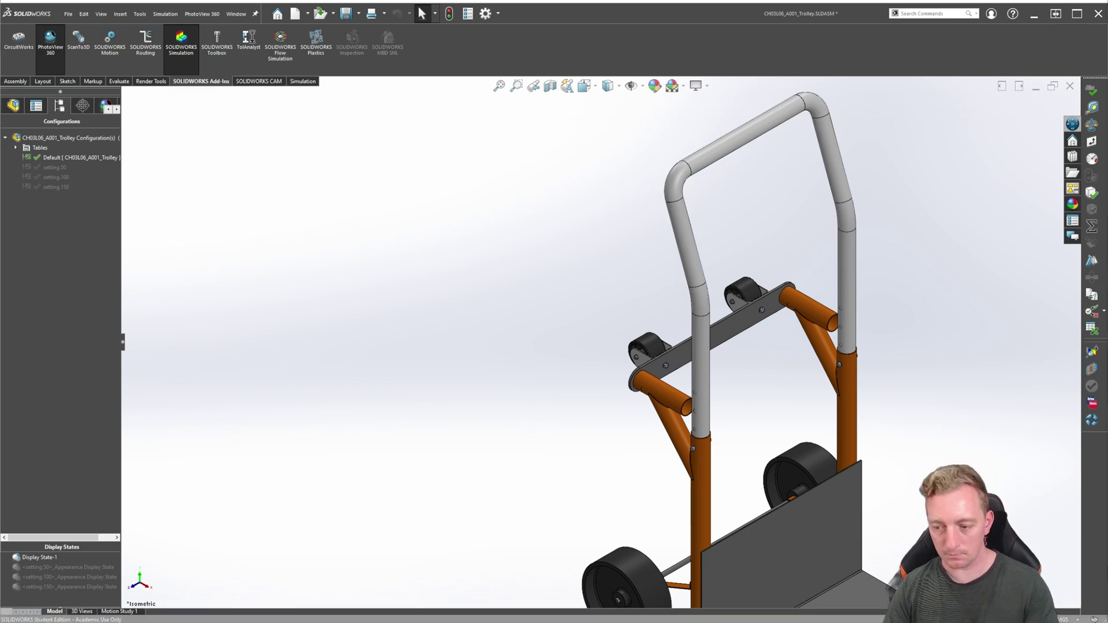
key("f")
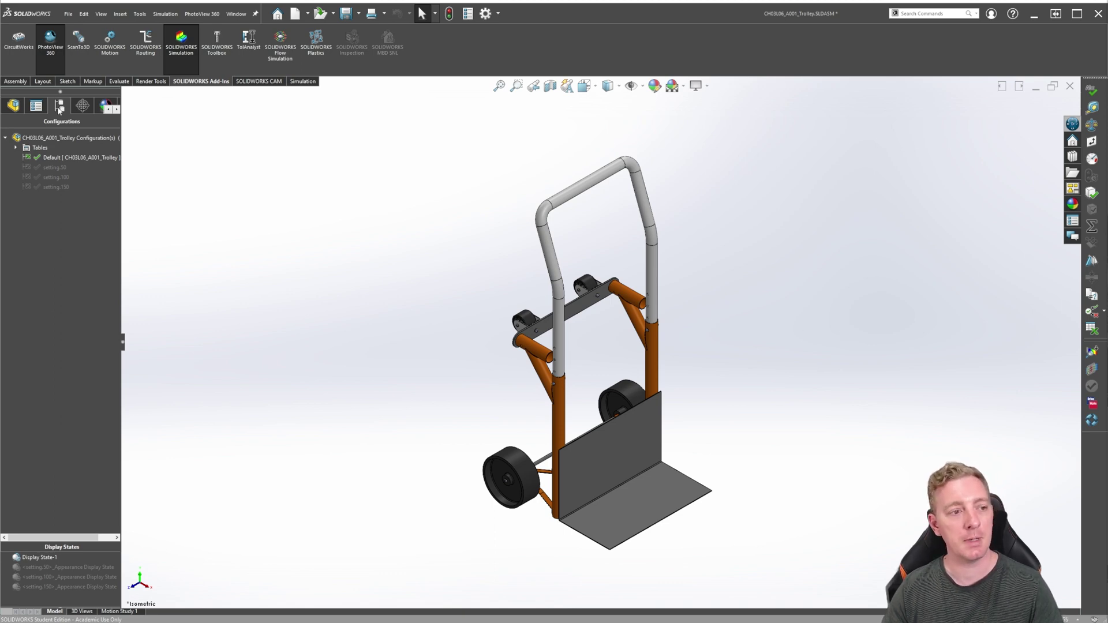
Expand Tables and choose Edit Table on the trolley's Design Table
left_click(18, 149)
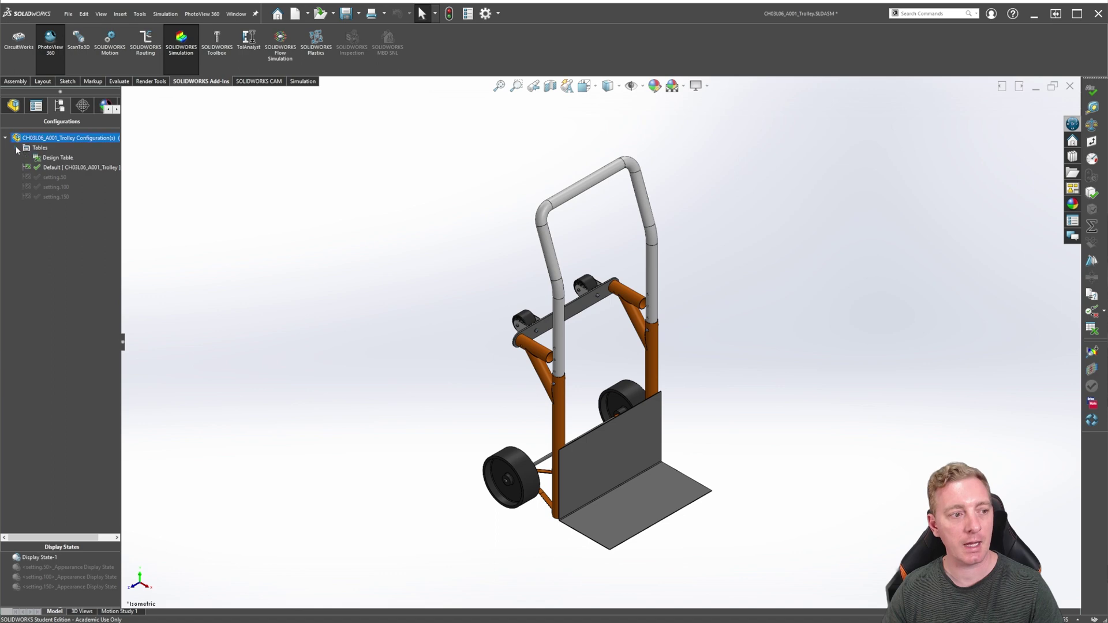
right_click(49, 159)
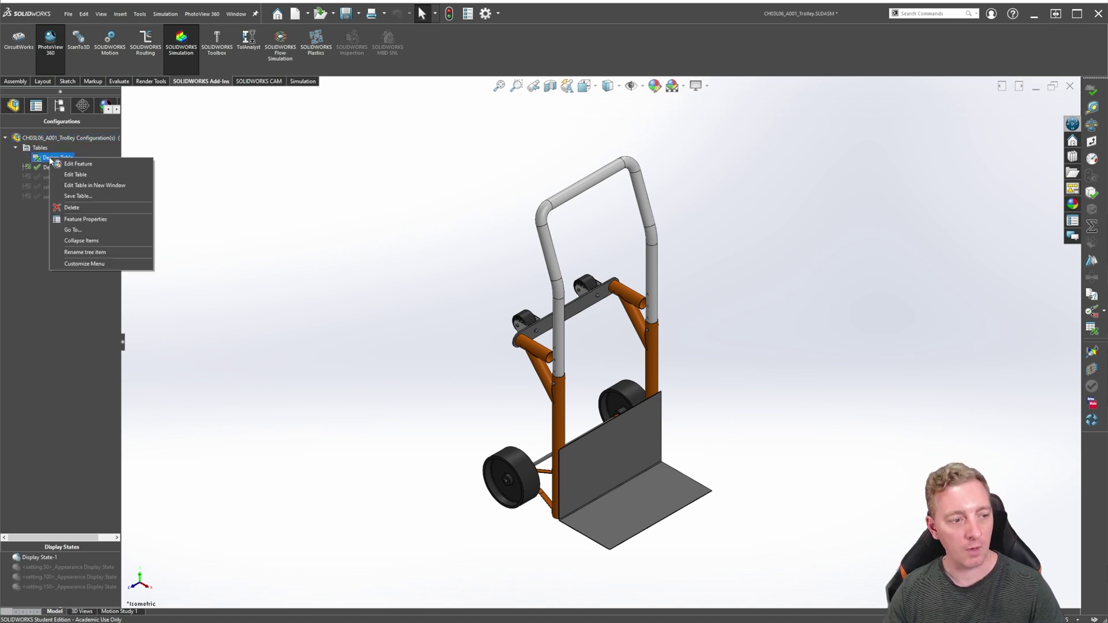
left_click(75, 175)
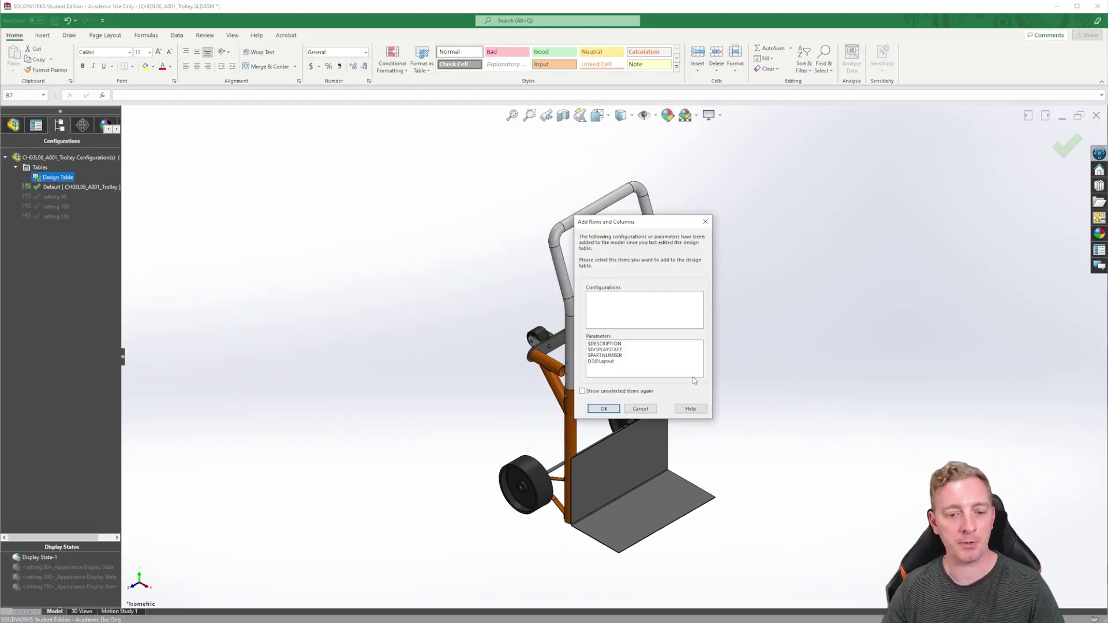
Skip the new-items prompt and add the small caster wheel's $STATE column in cell C2
left_click(603, 409)
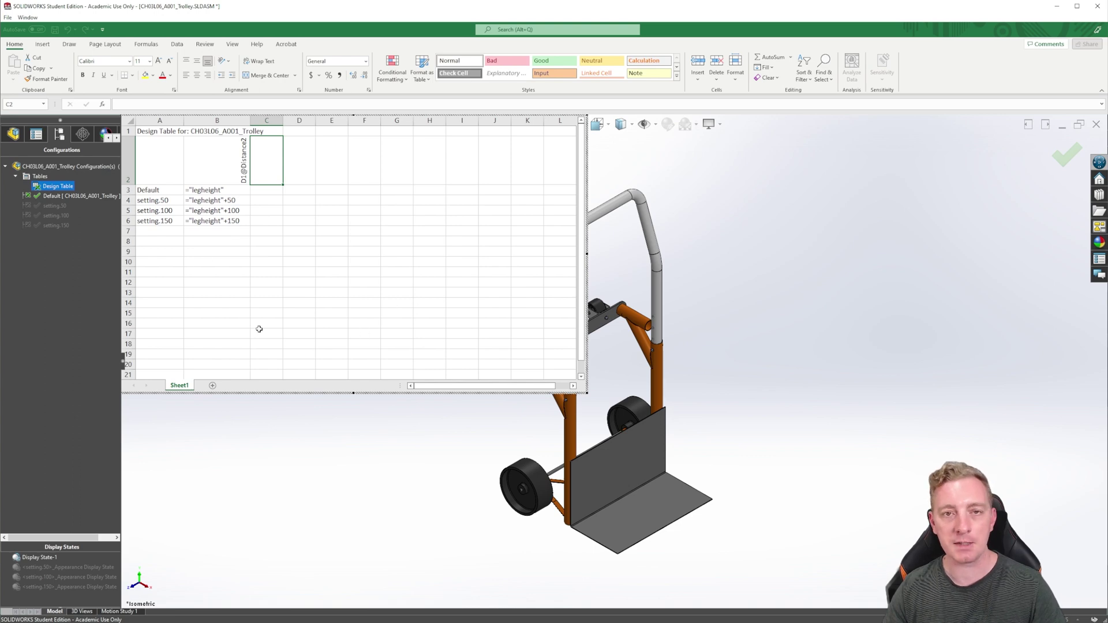
middle_click_drag(675, 323, 805, 319, "ctrl")
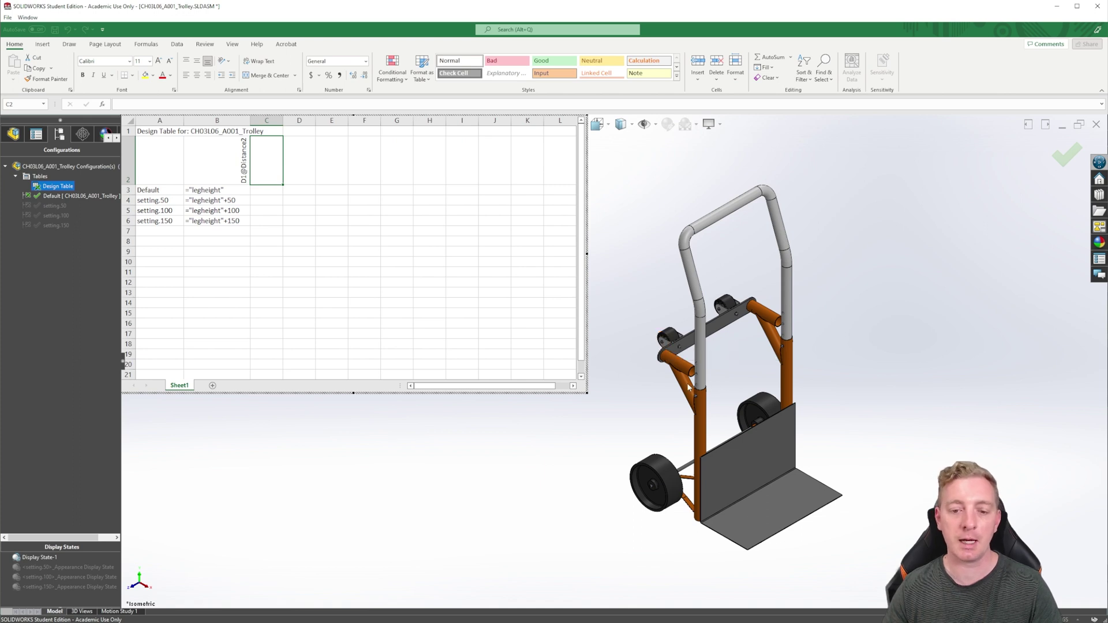
left_click(263, 167)
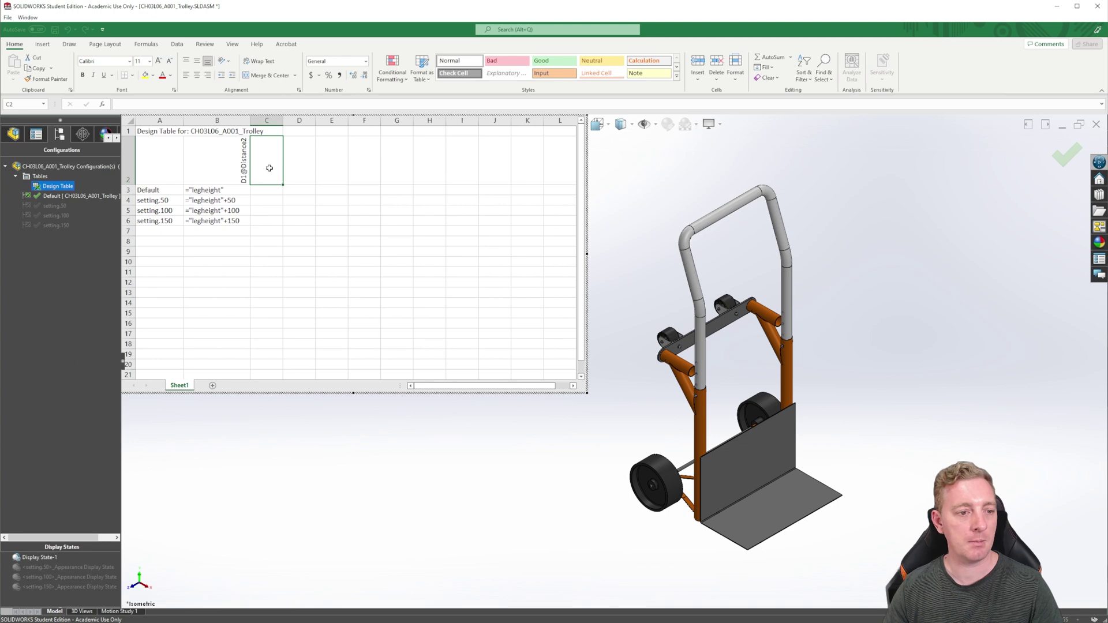
scroll(673, 350, "down", 2)
scroll(673, 350, "down", 1)
double_click(666, 338)
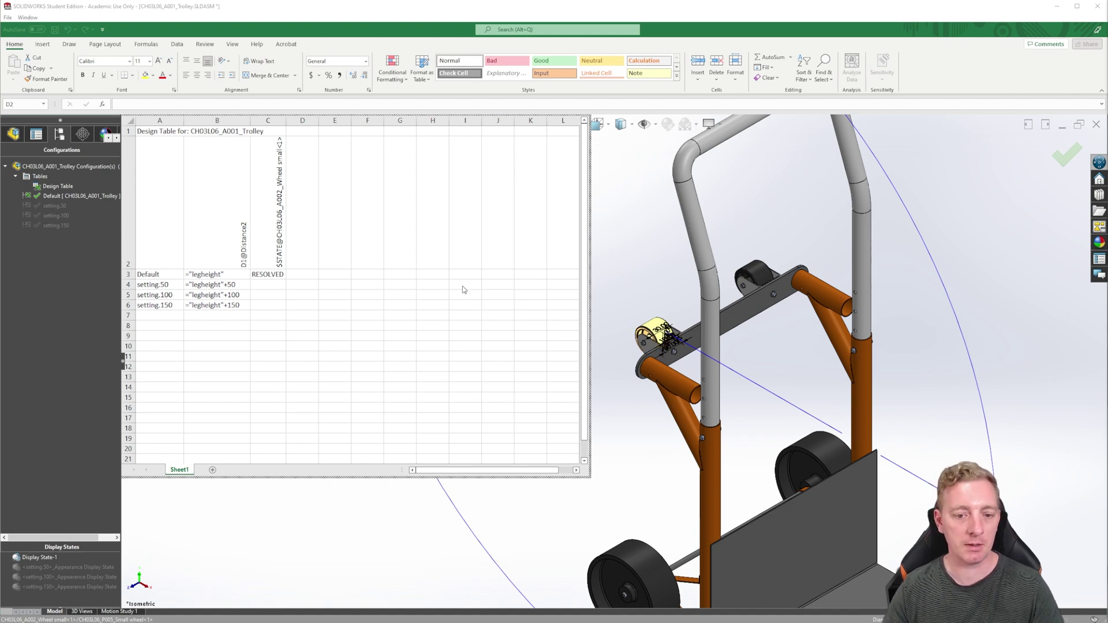
Set the caster state to S for Default and all three settings, then close the table
left_click(261, 276)
type("S")
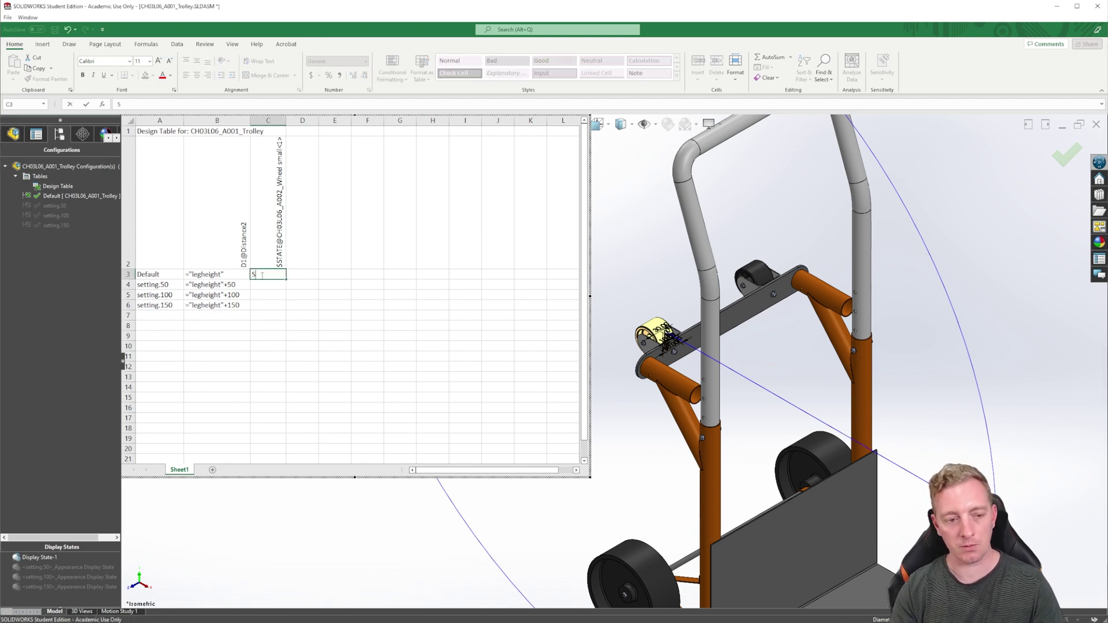
key("Return")
type("S")
key("Return")
type("S")
key("Return")
type("S")
key("Return")
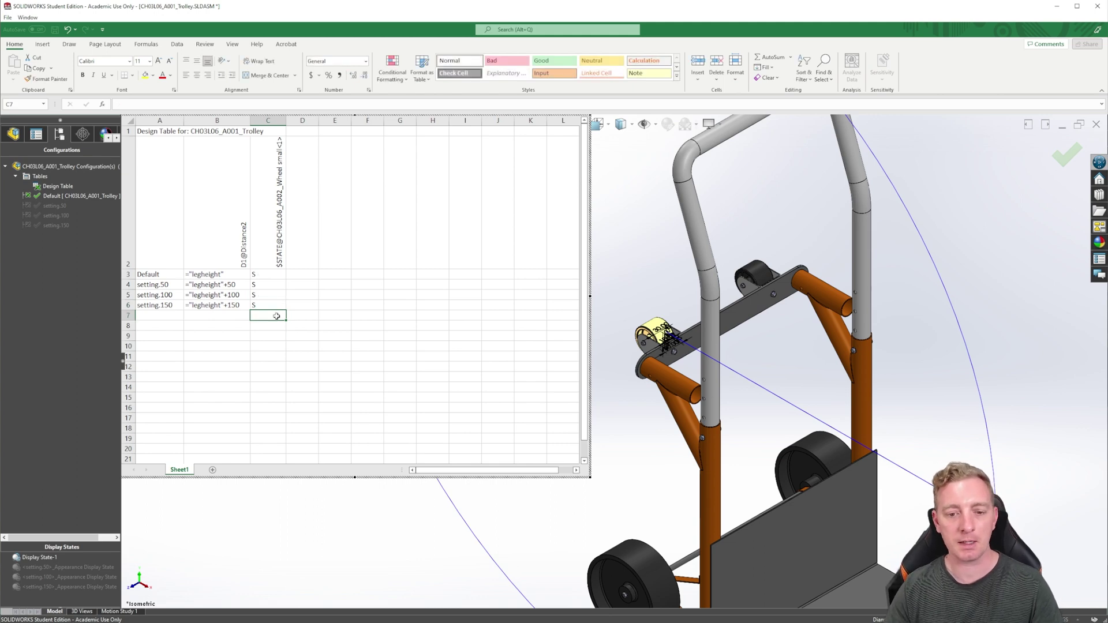
left_click(635, 260)
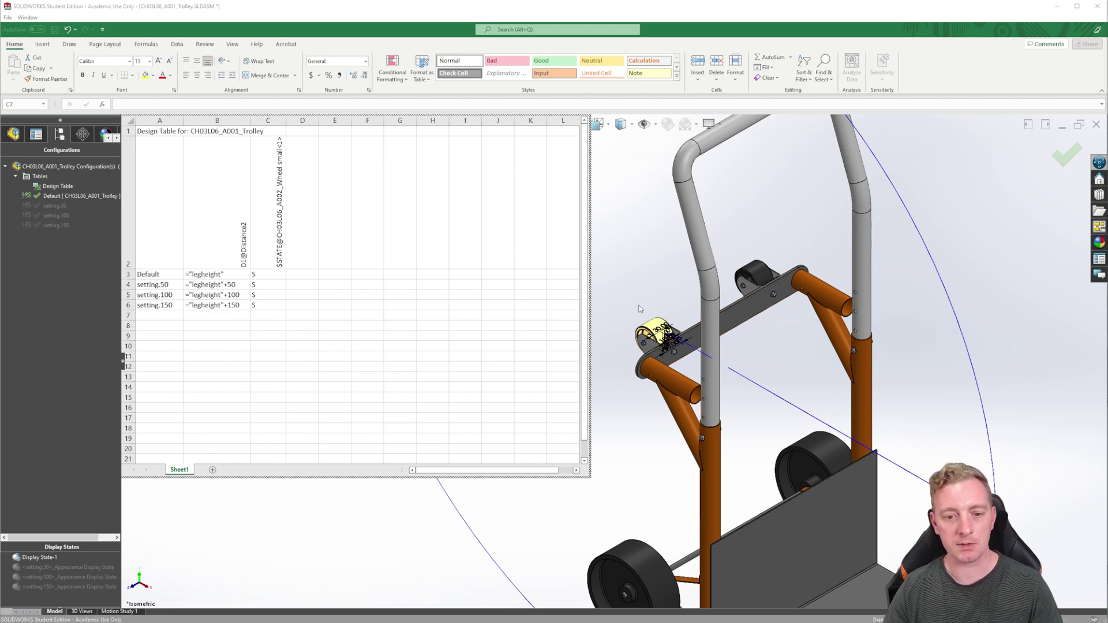
left_click(626, 232)
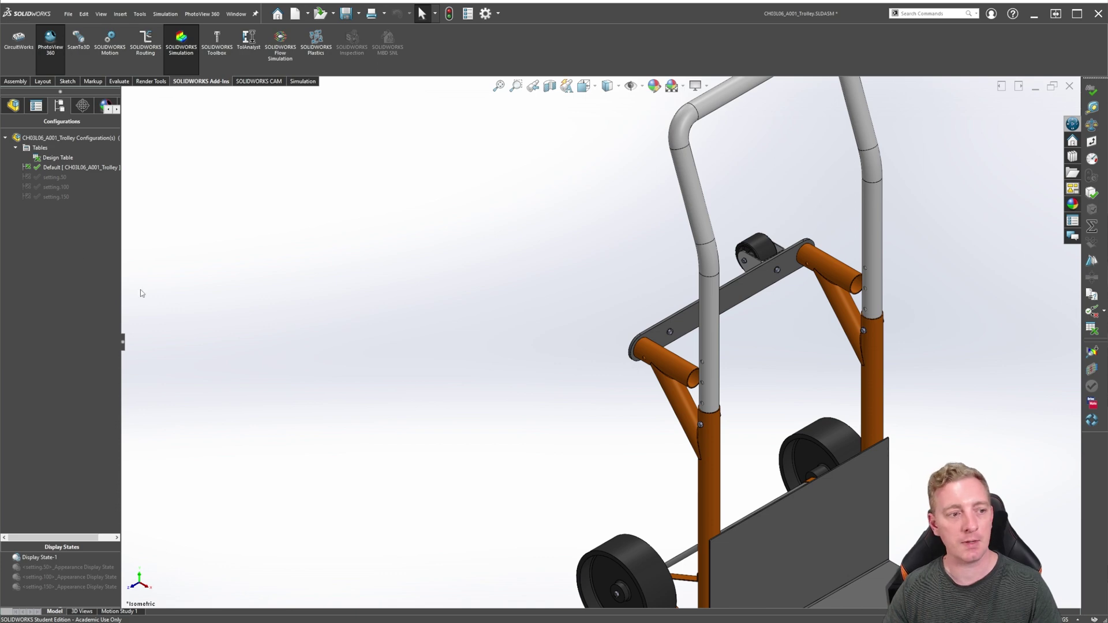
double_click(53, 178)
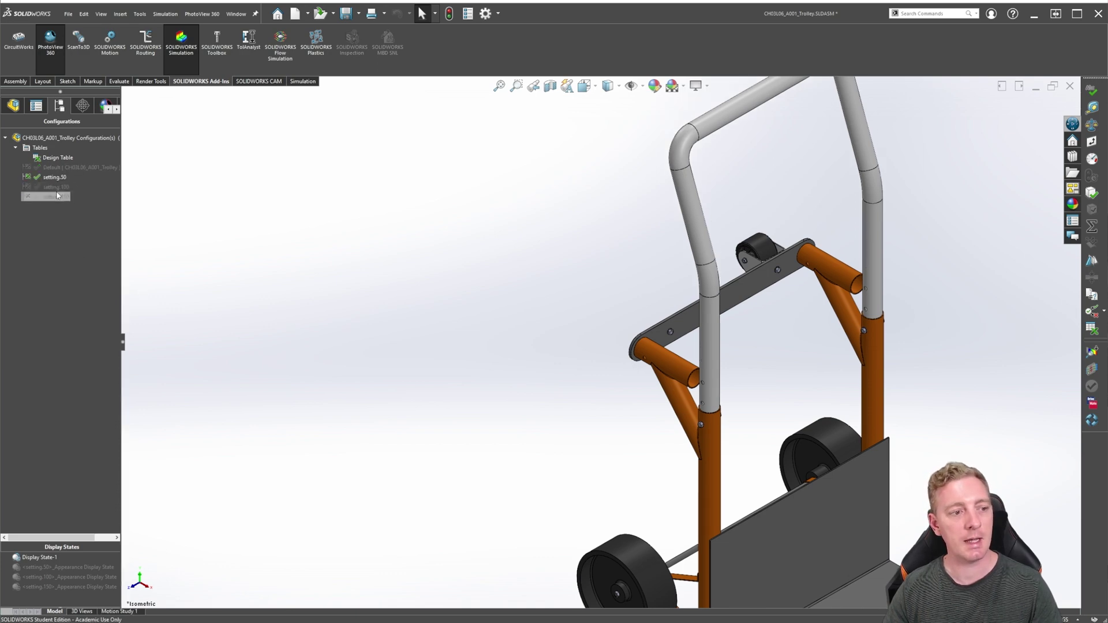
double_click(51, 187)
double_click(54, 197)
double_click(49, 168)
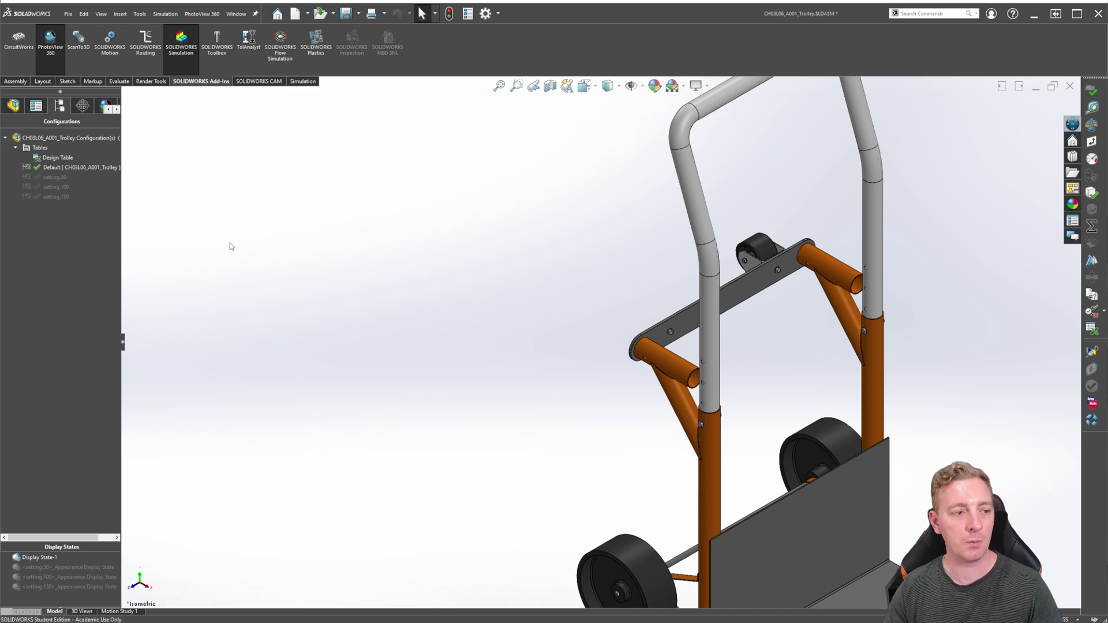
Reopen the design table and change the C2 header to $STATE@CH03L06_A002_Wheel small<1,2>
right_click(53, 161)
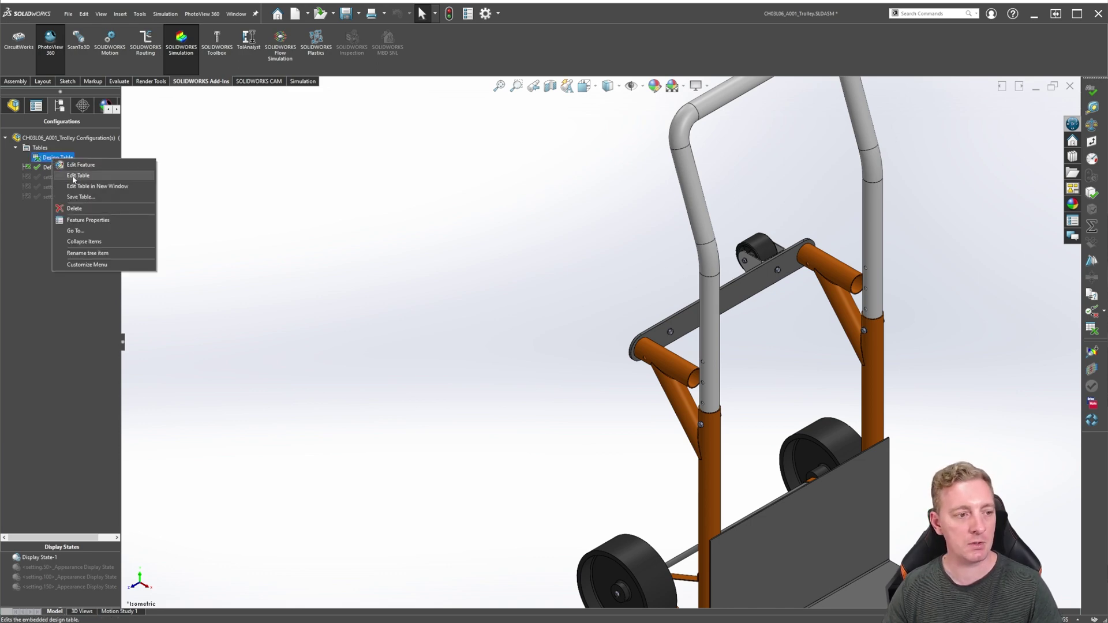
left_click(144, 267)
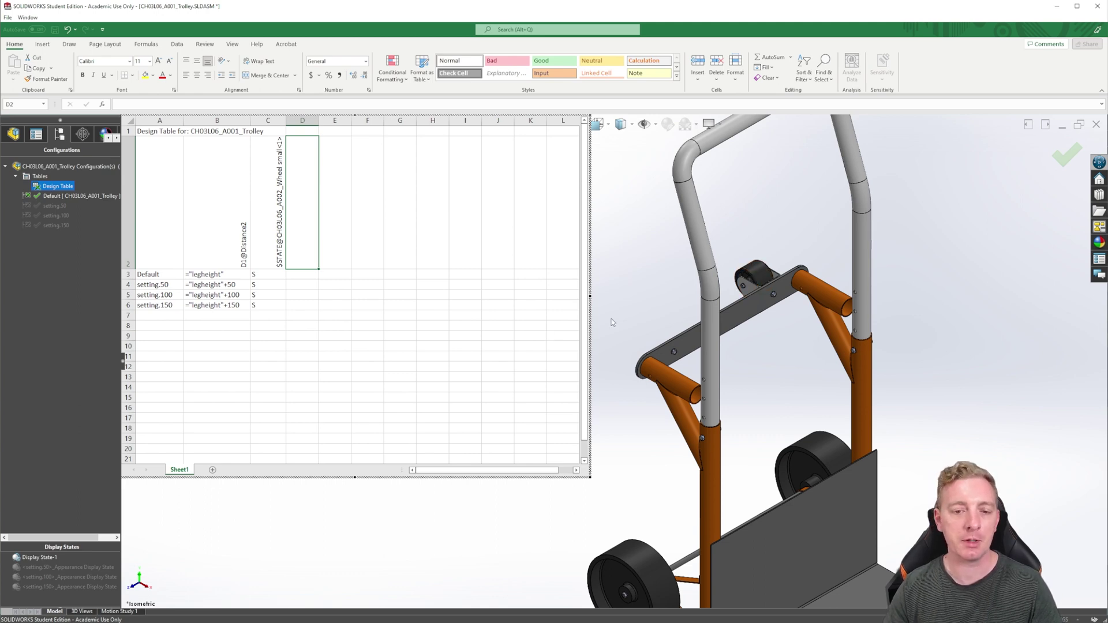
left_click(267, 236)
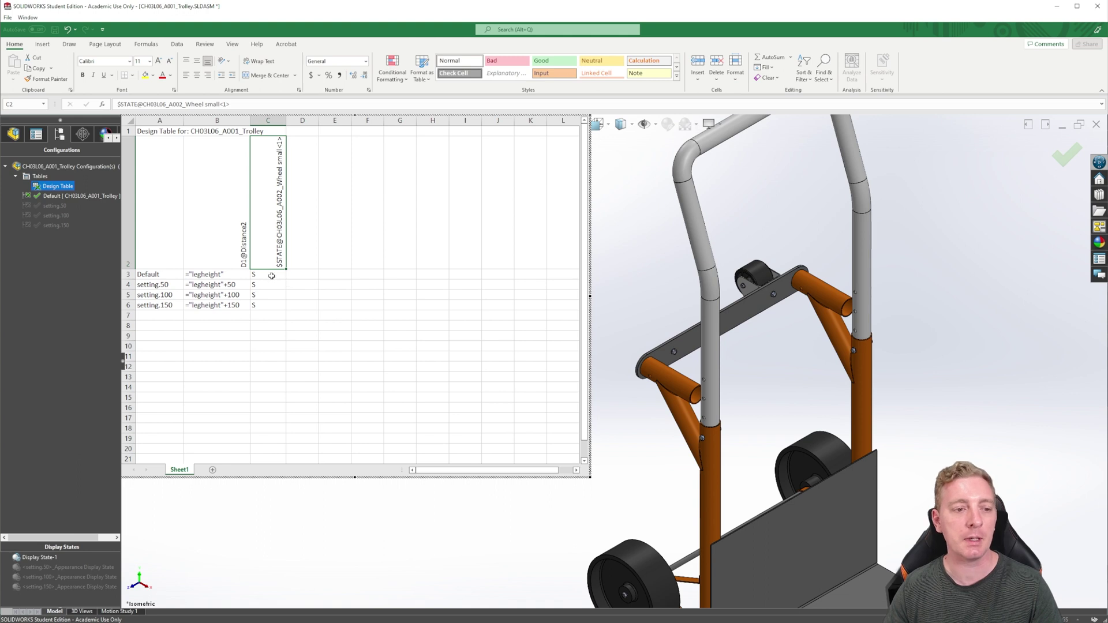
double_click(280, 153)
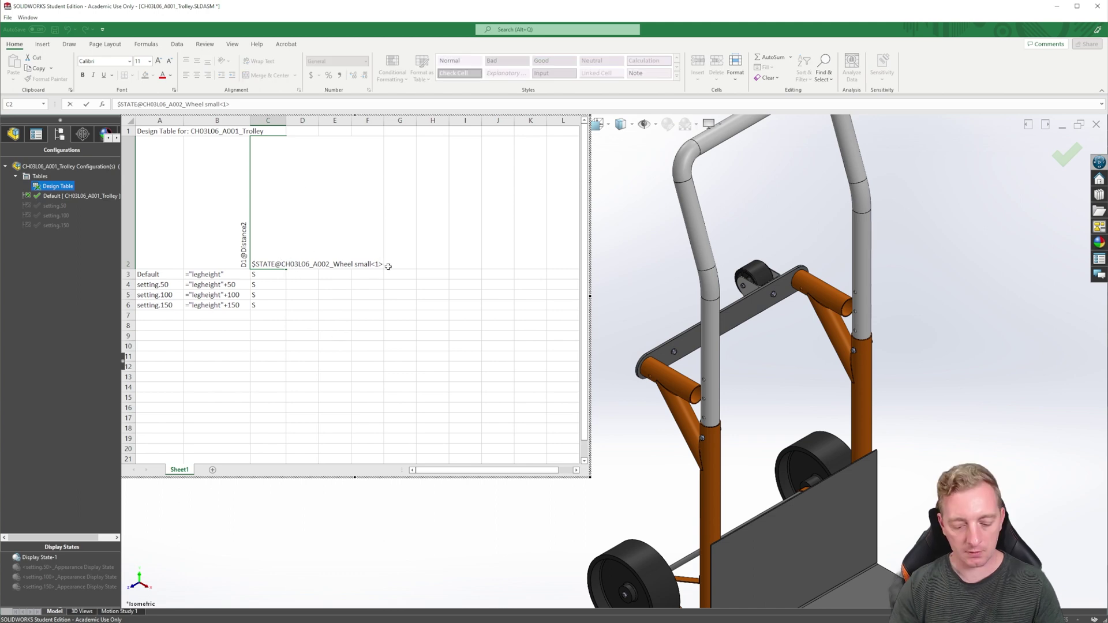
type(",2")
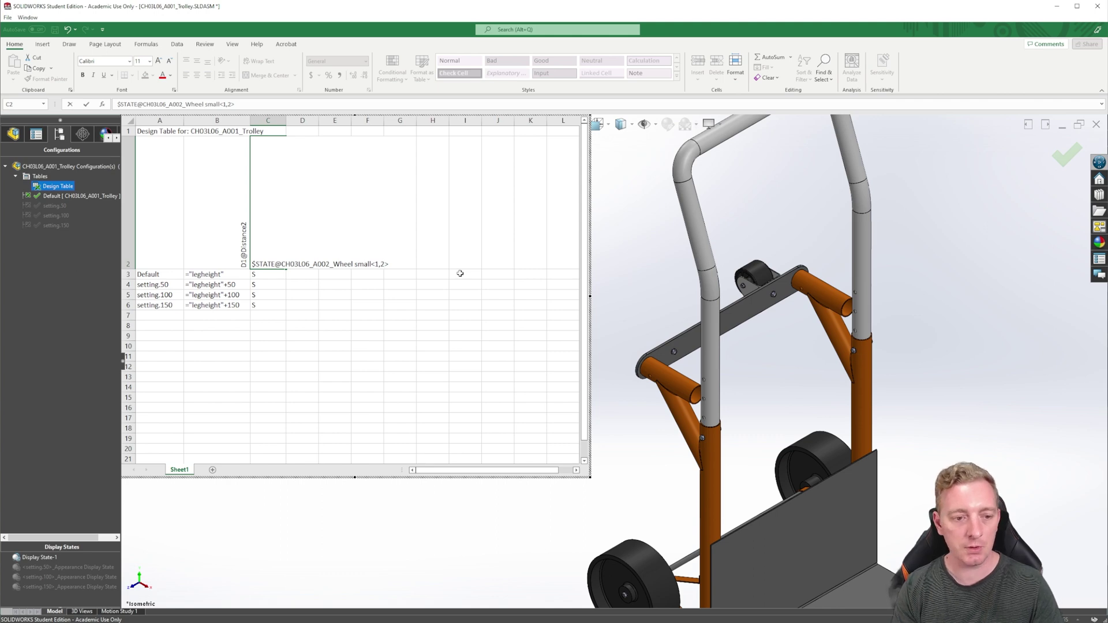
key("Return")
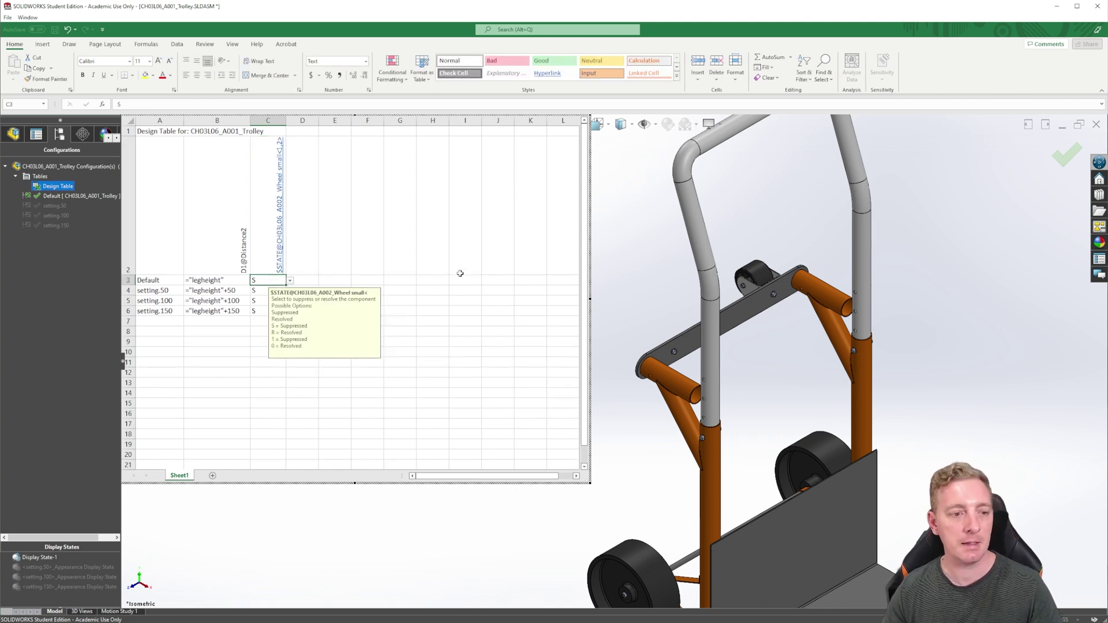
Close the table to apply the wheel edits, then reopen it with Edit Table
left_click(628, 300)
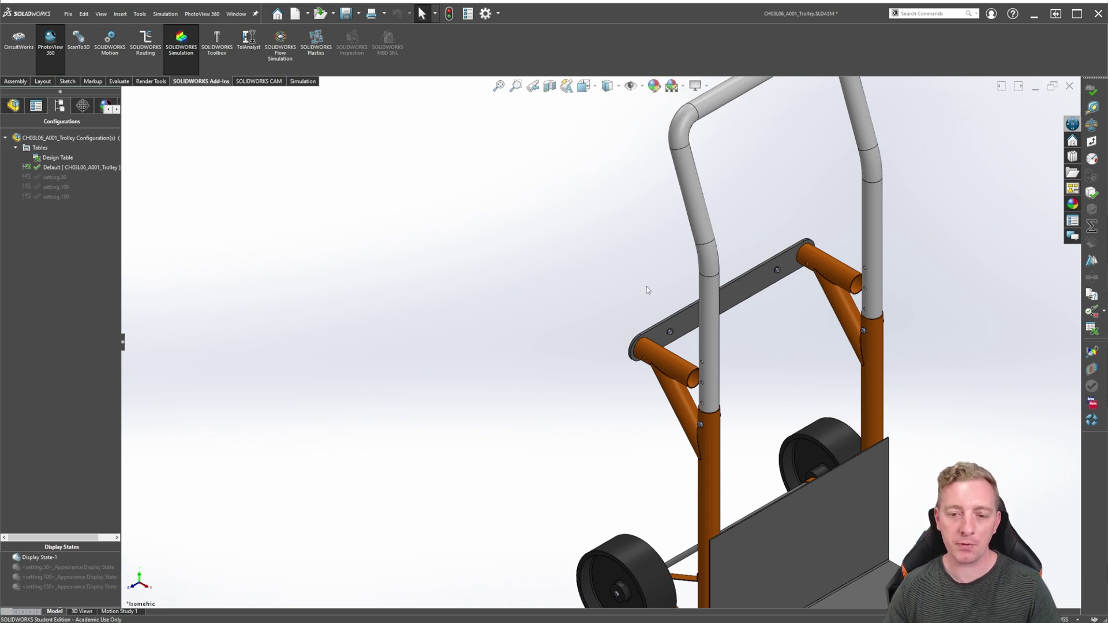
scroll(693, 351, "down", 5)
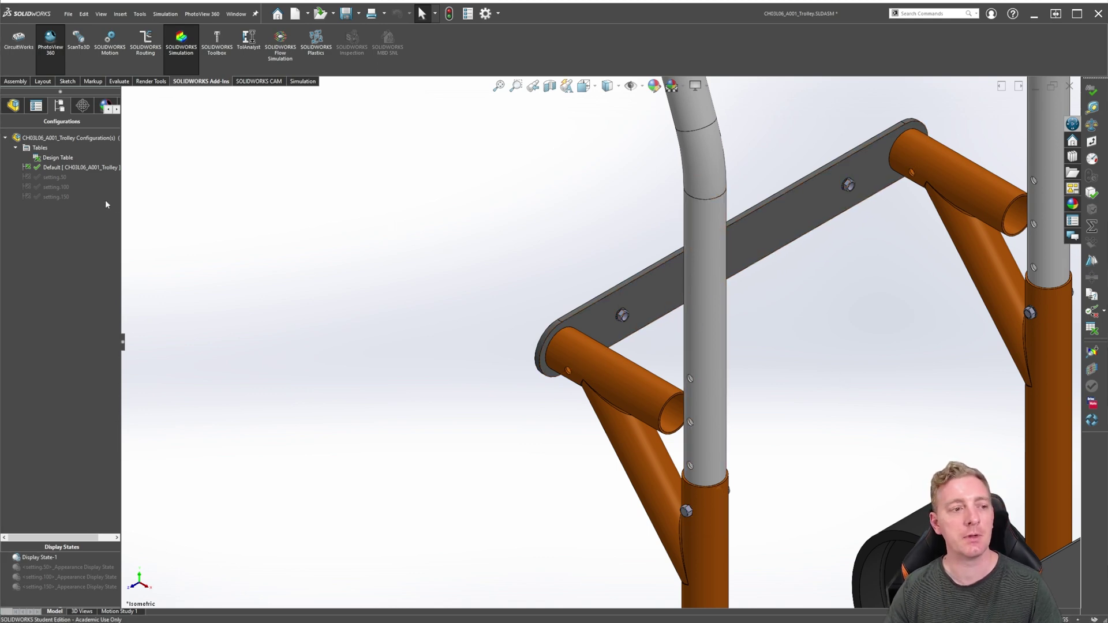
right_click(57, 157)
left_click(73, 177)
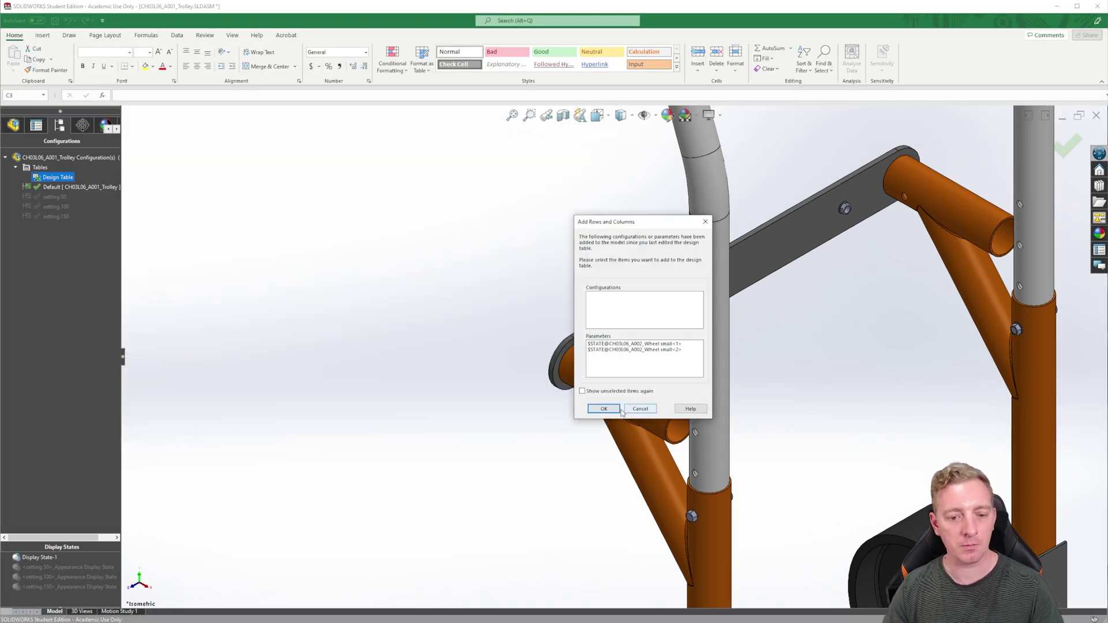
Add a Nut 8mm $STATE column to the design table with S for all four configurations
left_click(618, 410)
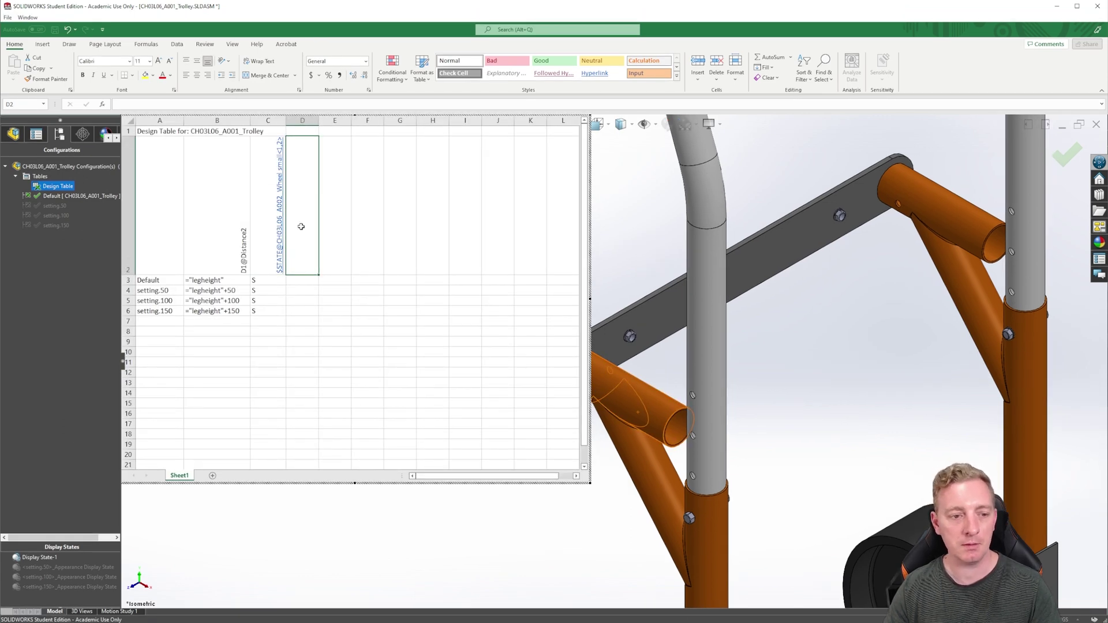
scroll(630, 344, "down", 6)
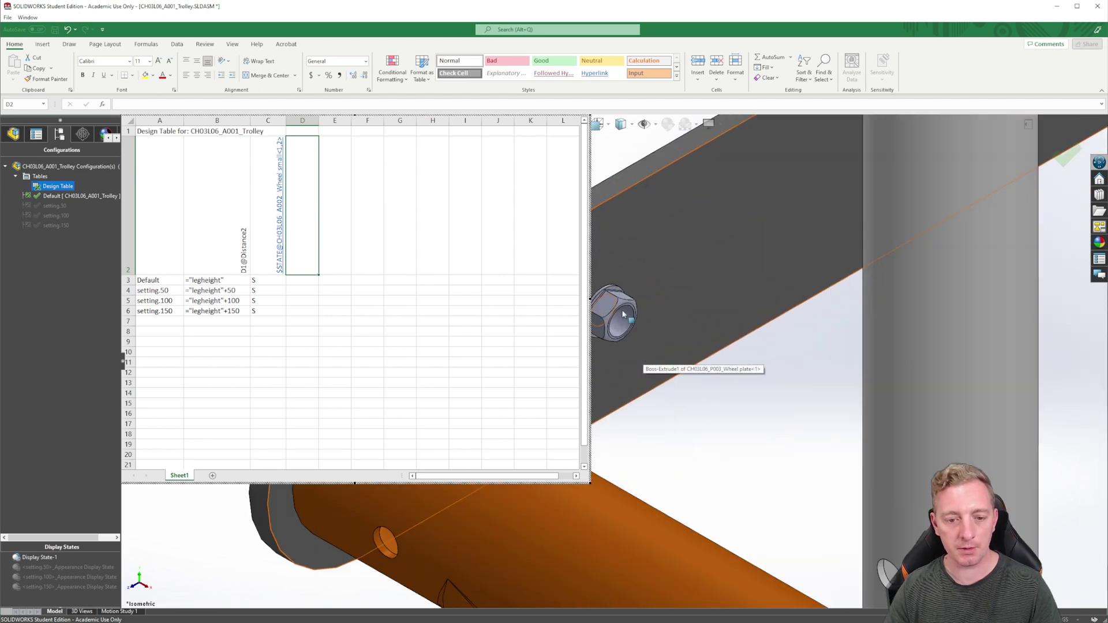
double_click(610, 307)
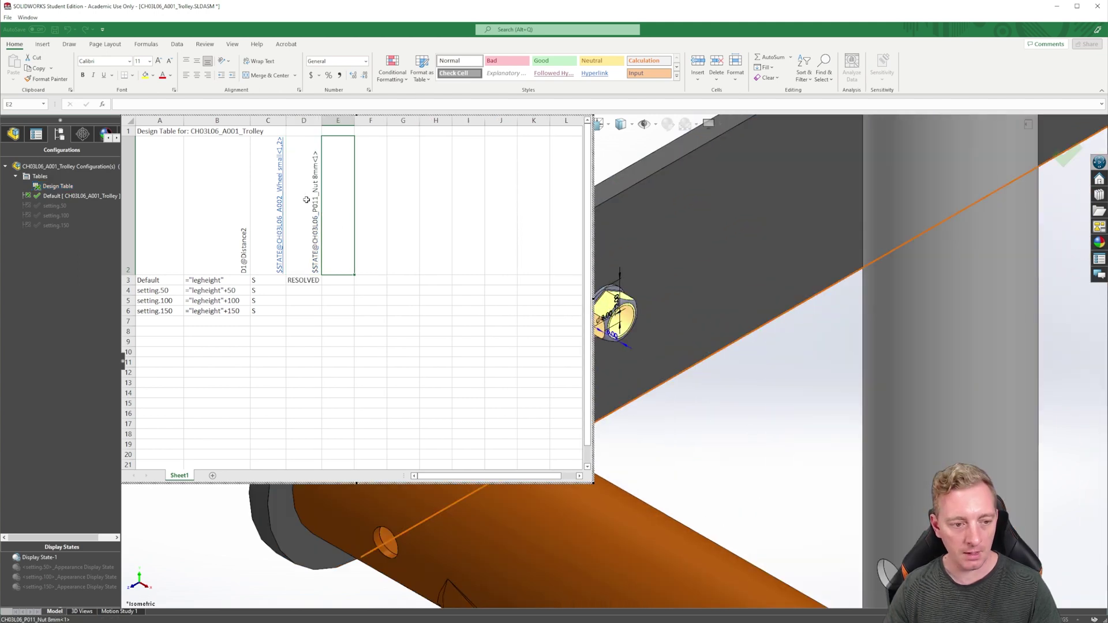
left_click(300, 281)
type("S")
key("Return")
type("S")
key("Return")
type("S")
key("Return")
type("S")
key("Return")
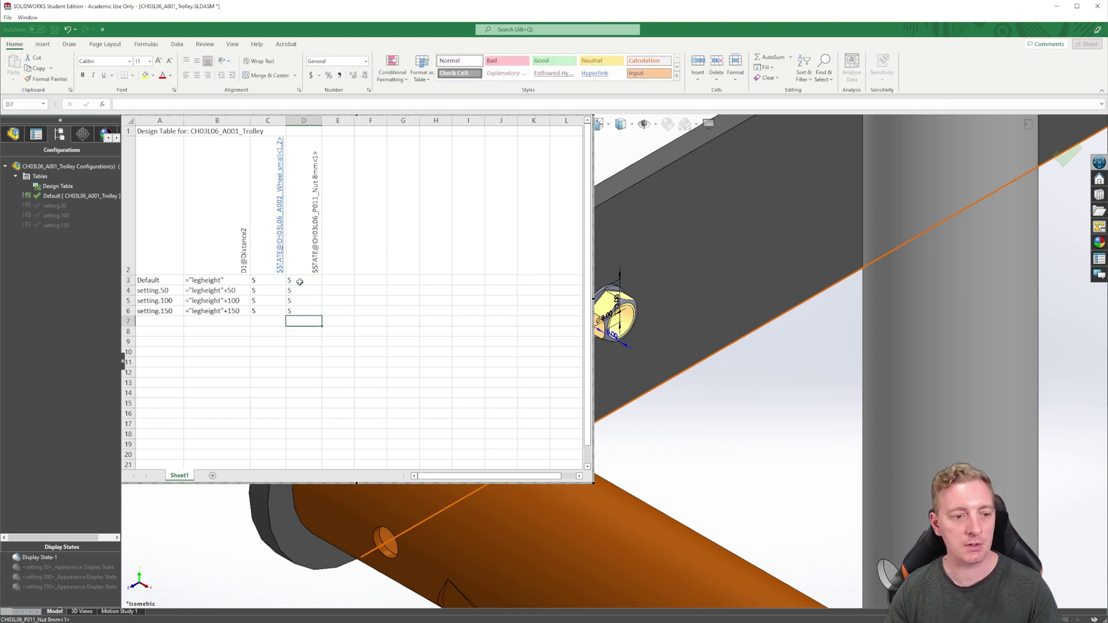
Change the nut column header to Nut 8mm<1,2> so it covers instances 1 and 2
left_click(306, 222)
double_click(307, 172)
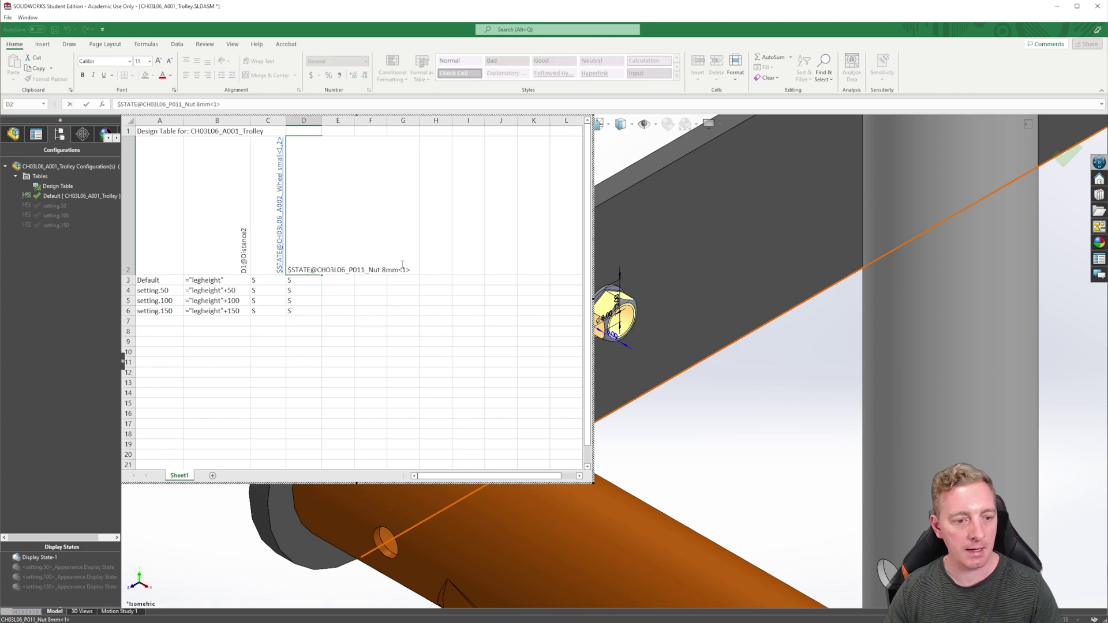
type(",2")
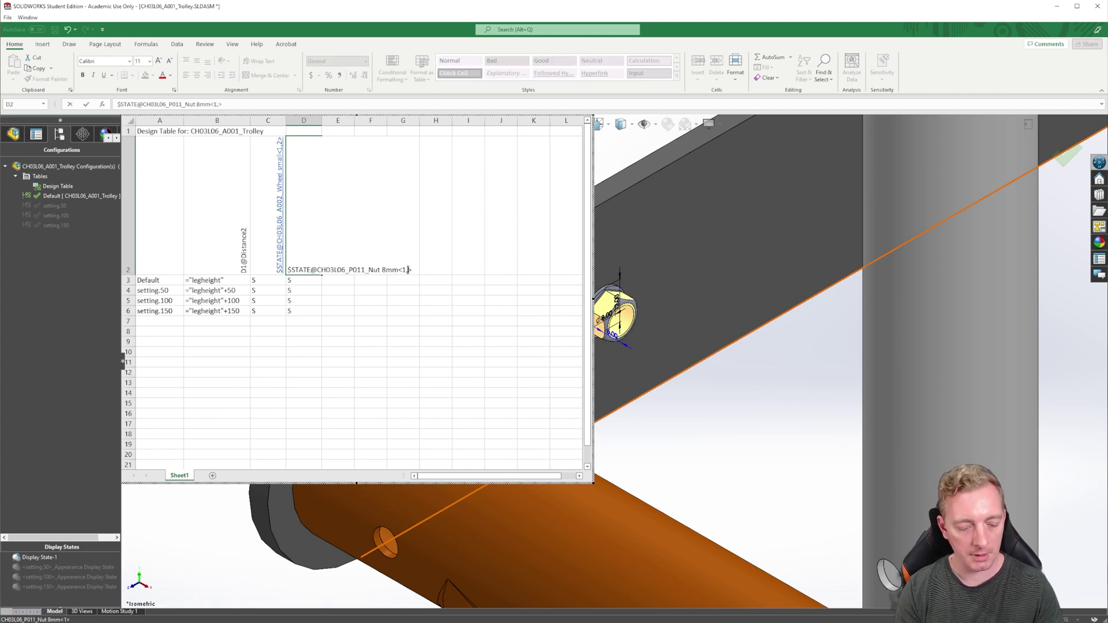
key("Return")
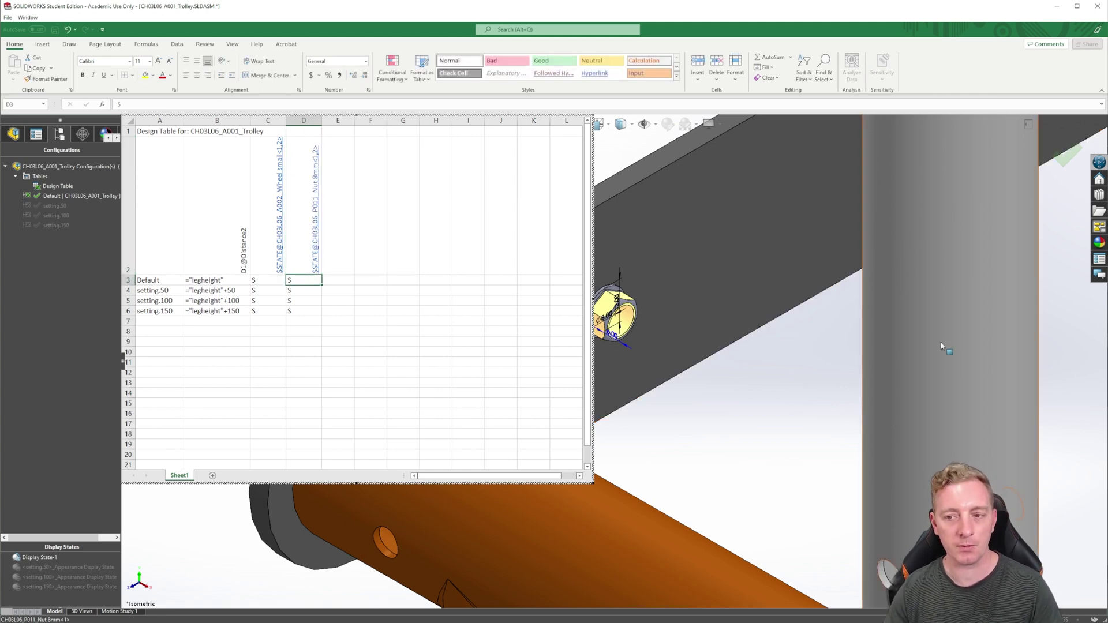
scroll(856, 265, "up", 6)
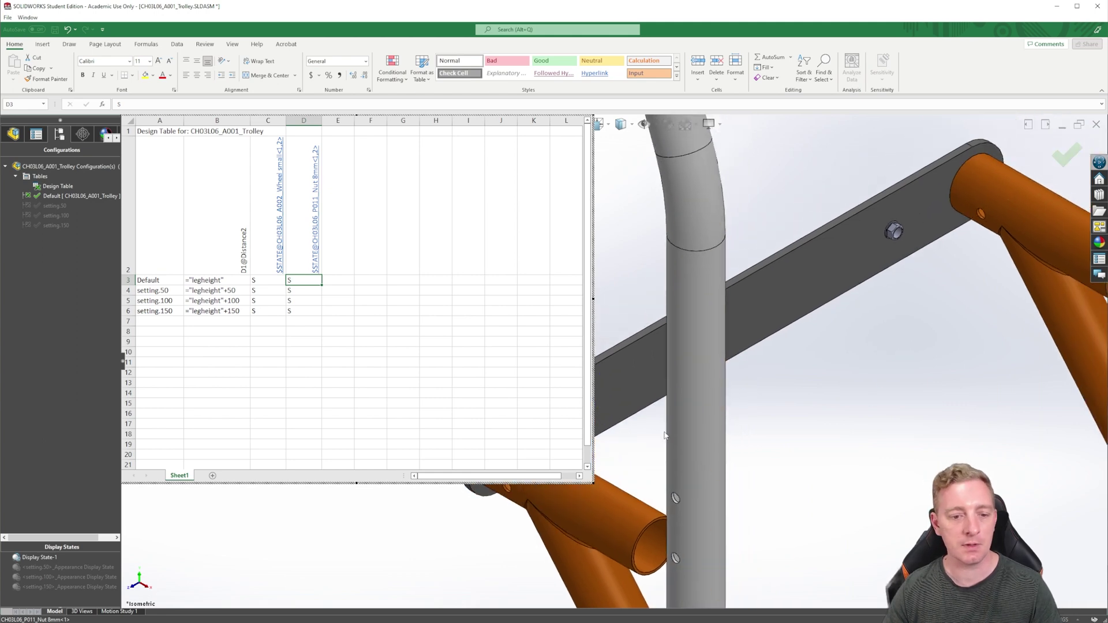
Apply the design table, then zoom and pan over the wheels and crossbar to check the missing nut
left_click(807, 420)
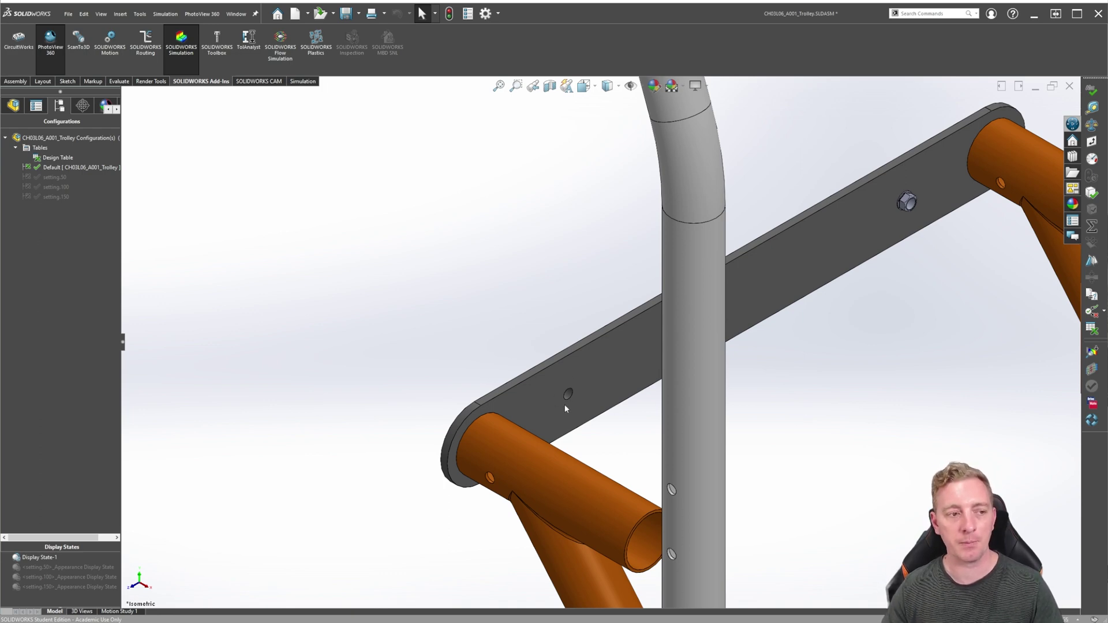
scroll(564, 404, "up", 1)
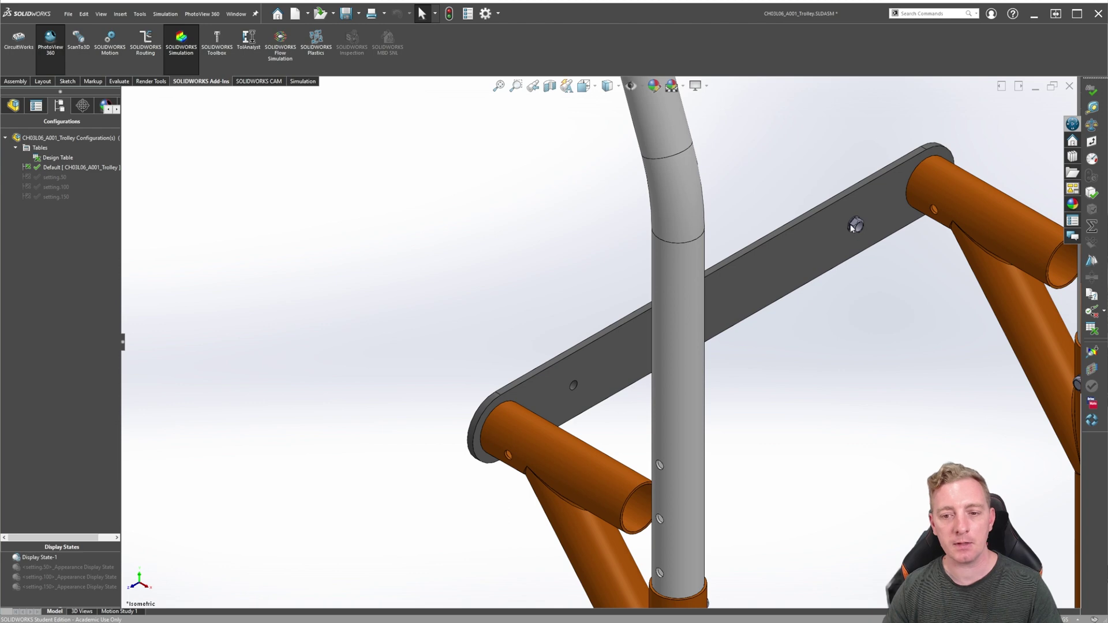
scroll(909, 387, "up", 2)
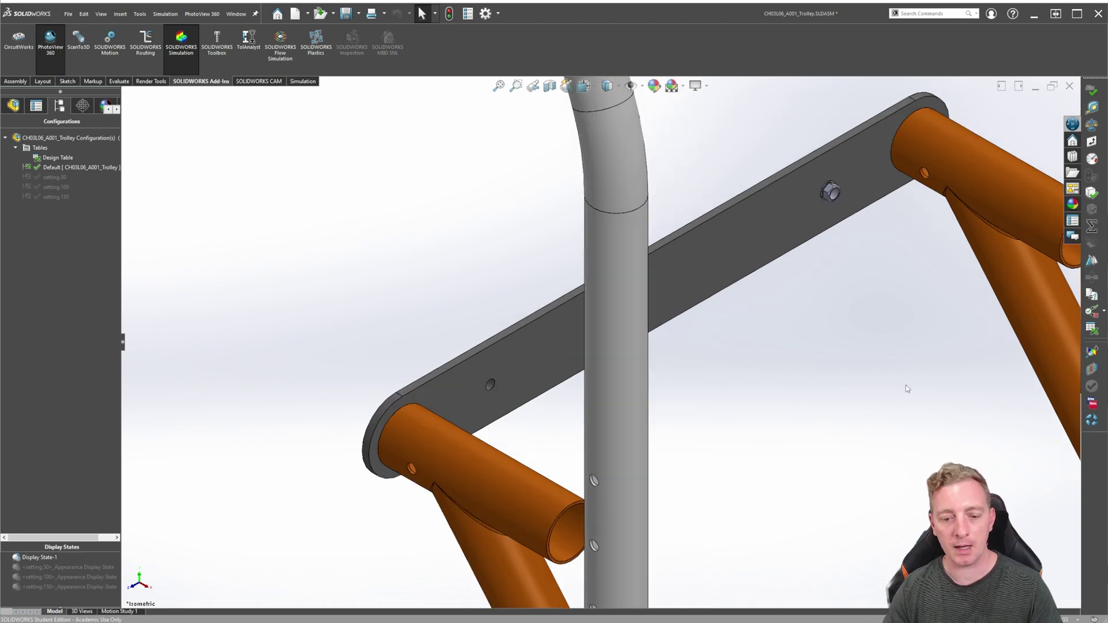
middle_click_drag(794, 469, 876, 217, "ctrl")
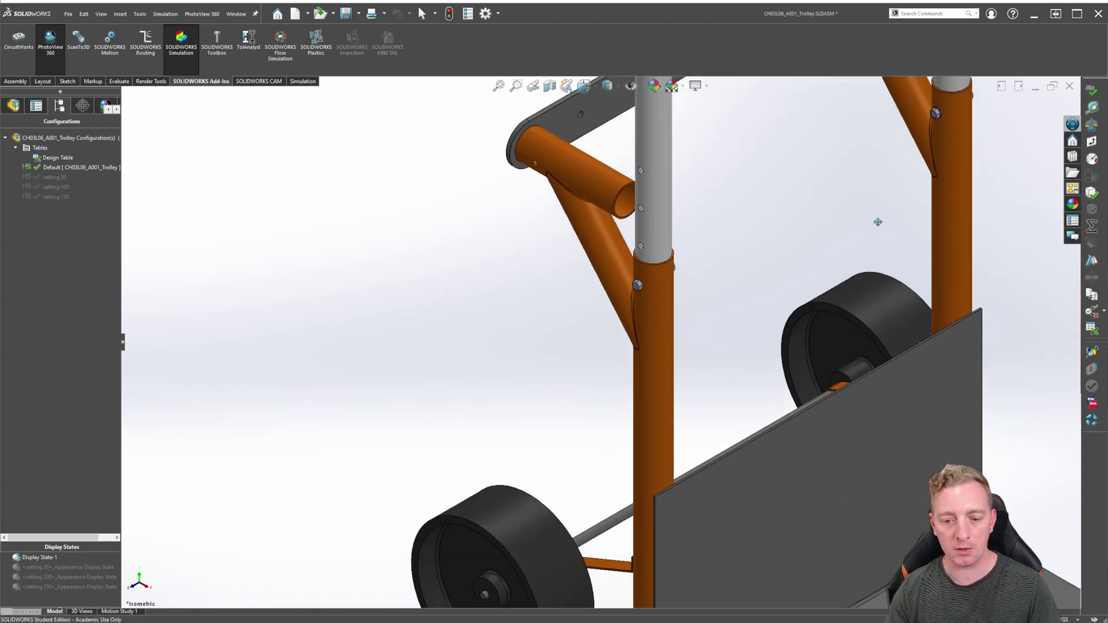
middle_click_drag(744, 257, 702, 426, "ctrl")
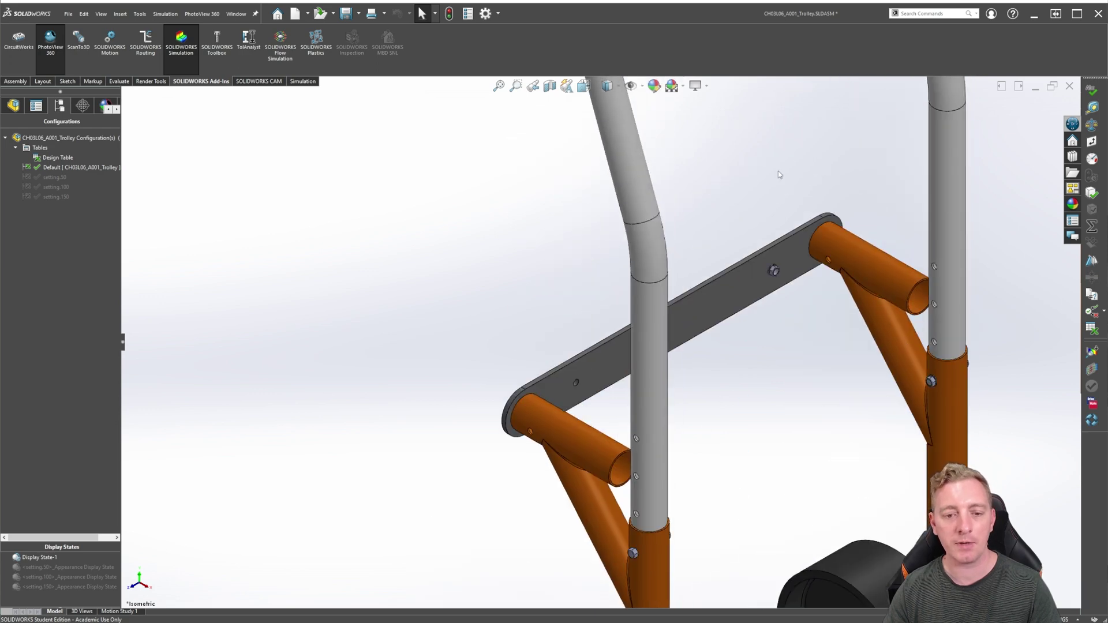
scroll(750, 242, "down", 5)
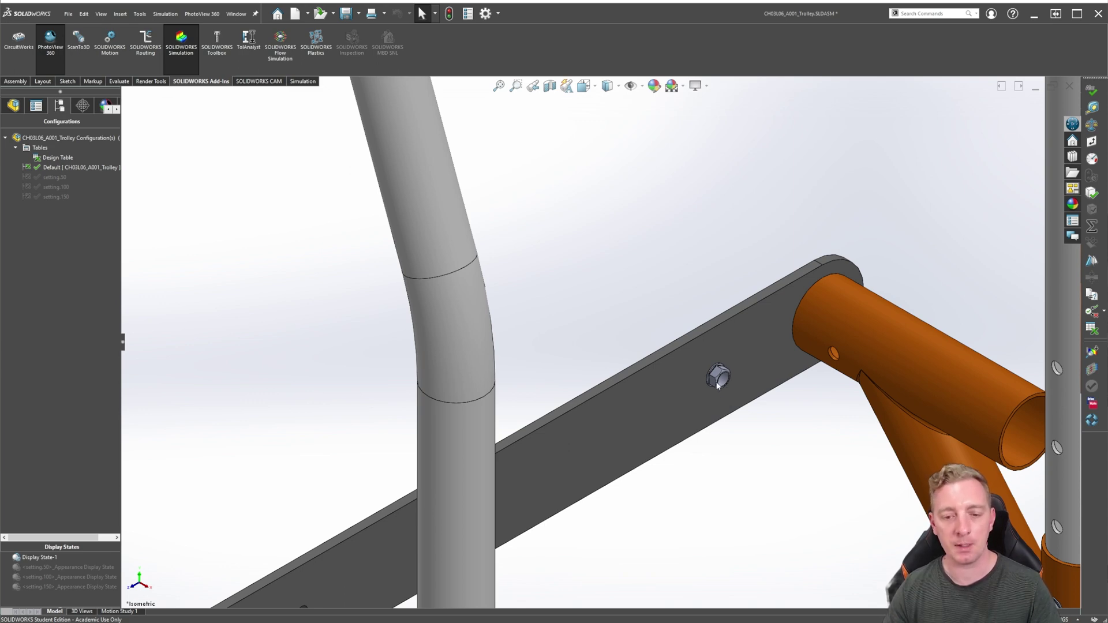
Identify the remaining crossbar nut as Nut 8mm<3> under MirrorComponent2, then return to ConfigurationManager
left_click(14, 106)
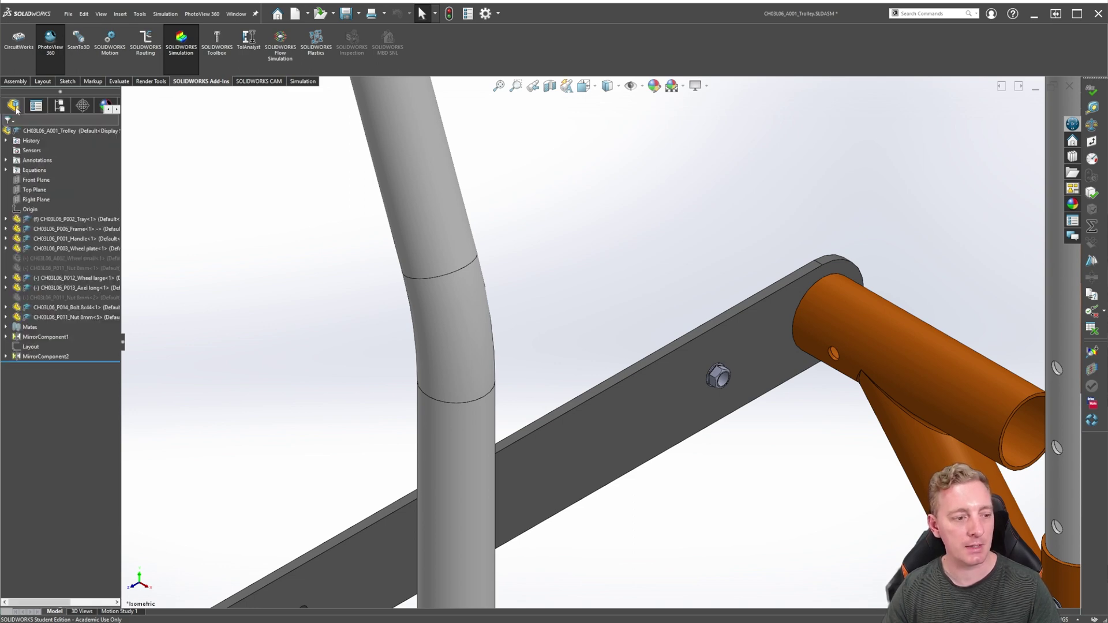
left_click_drag(119, 187, 165, 192)
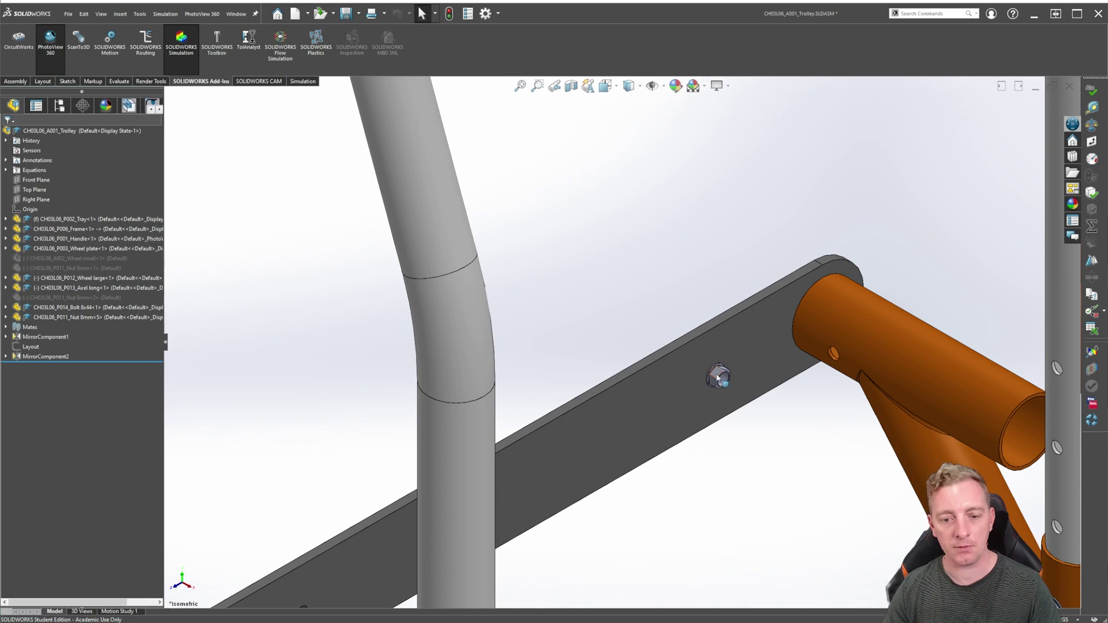
left_click(717, 376)
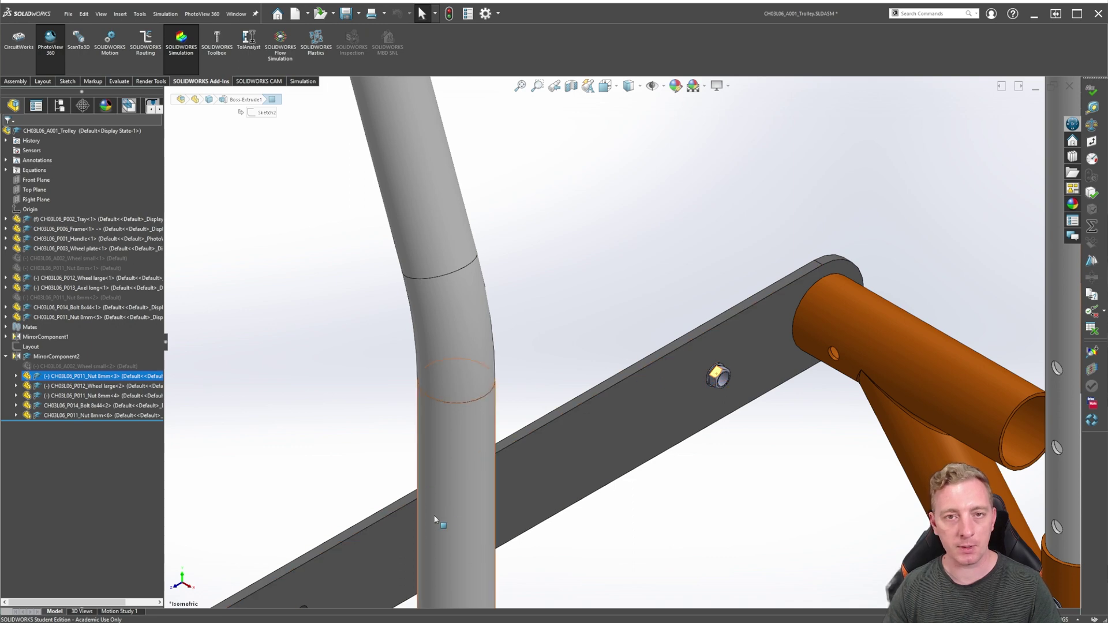
left_click(59, 105)
right_click(58, 157)
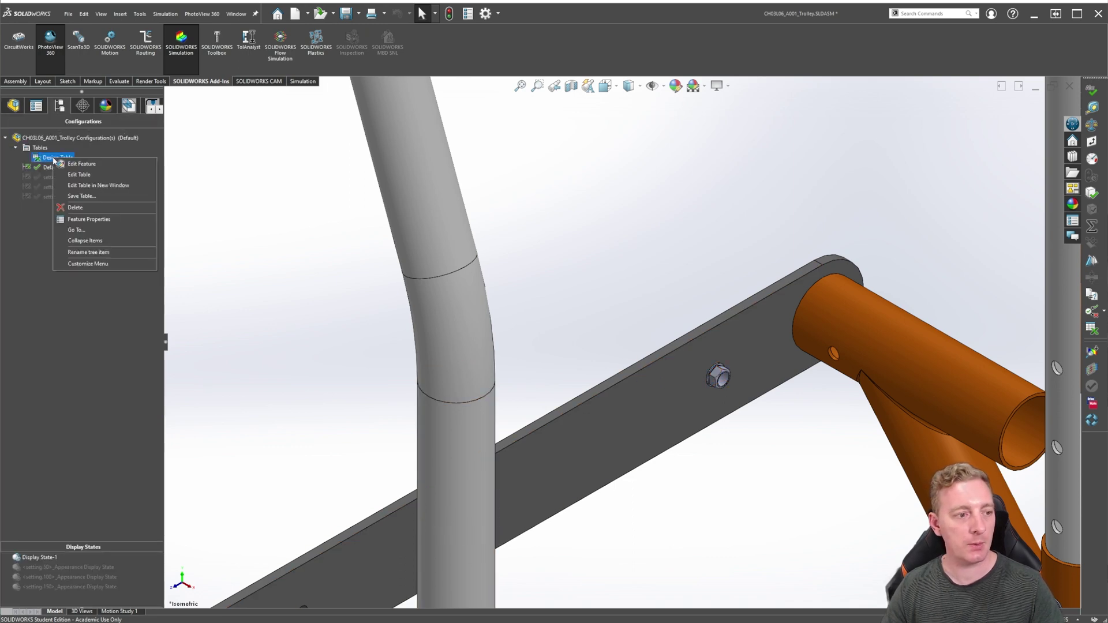
Edit the design table's nut header to Nut 8mm<1,3> and apply the change
left_click(92, 176)
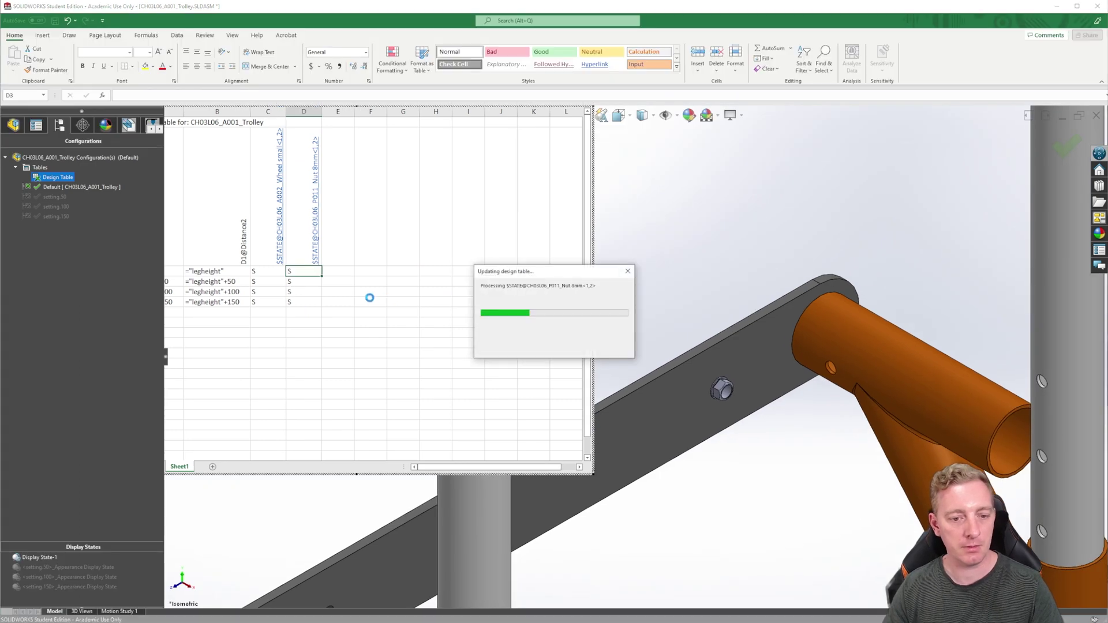
left_click(315, 225)
left_click(261, 131)
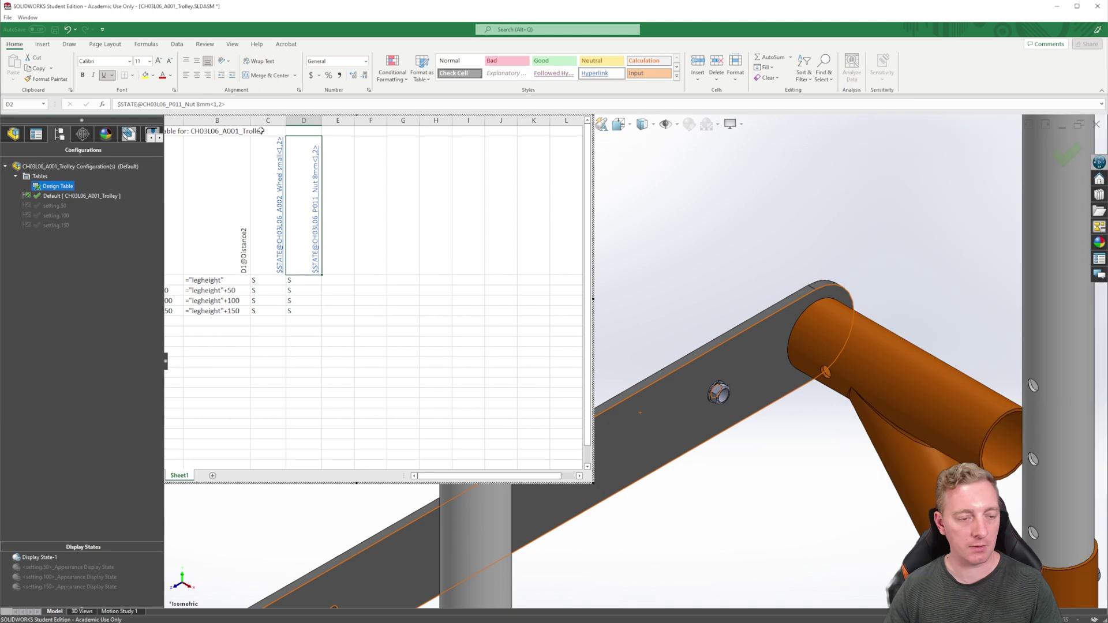
double_click(221, 105)
type("3")
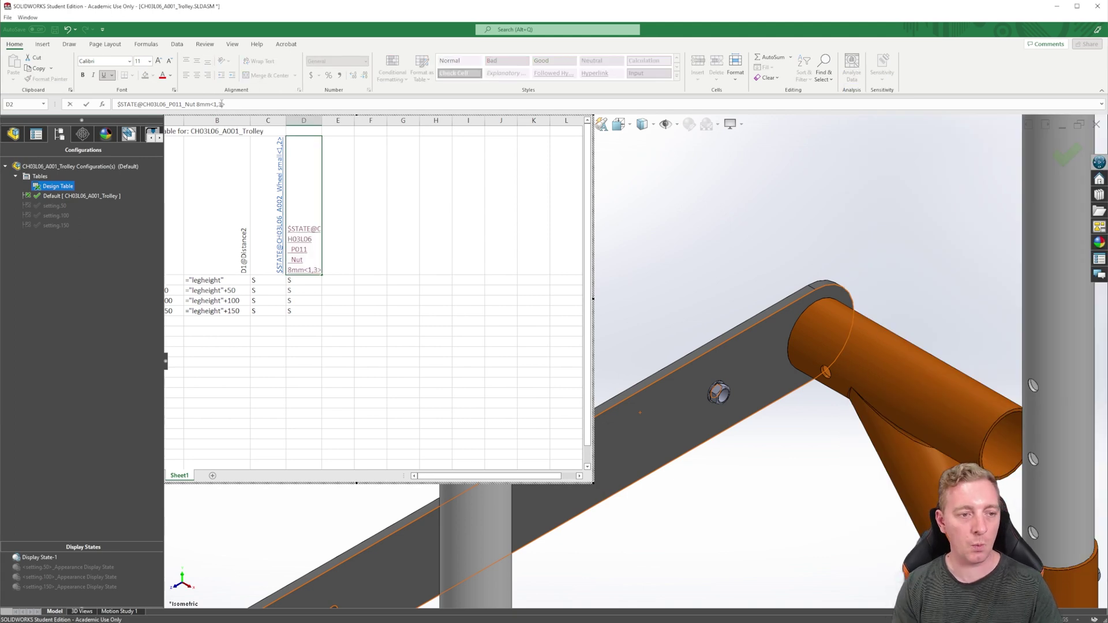
key("Return")
left_click(659, 259)
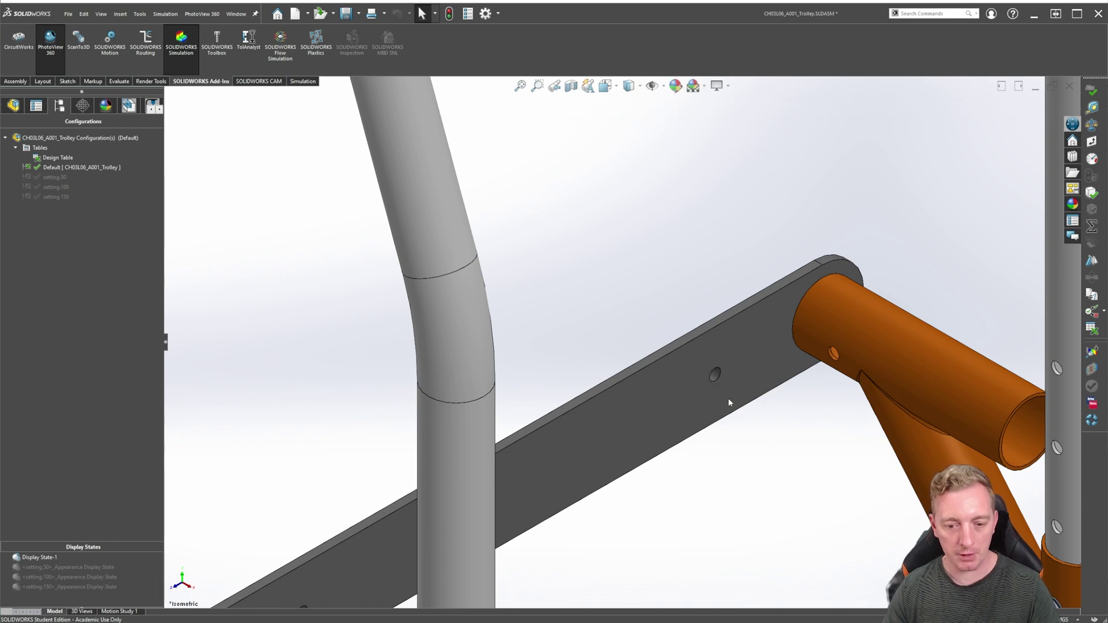
scroll(729, 399, "up", 2)
middle_click_drag(700, 492, 716, 422, "ctrl")
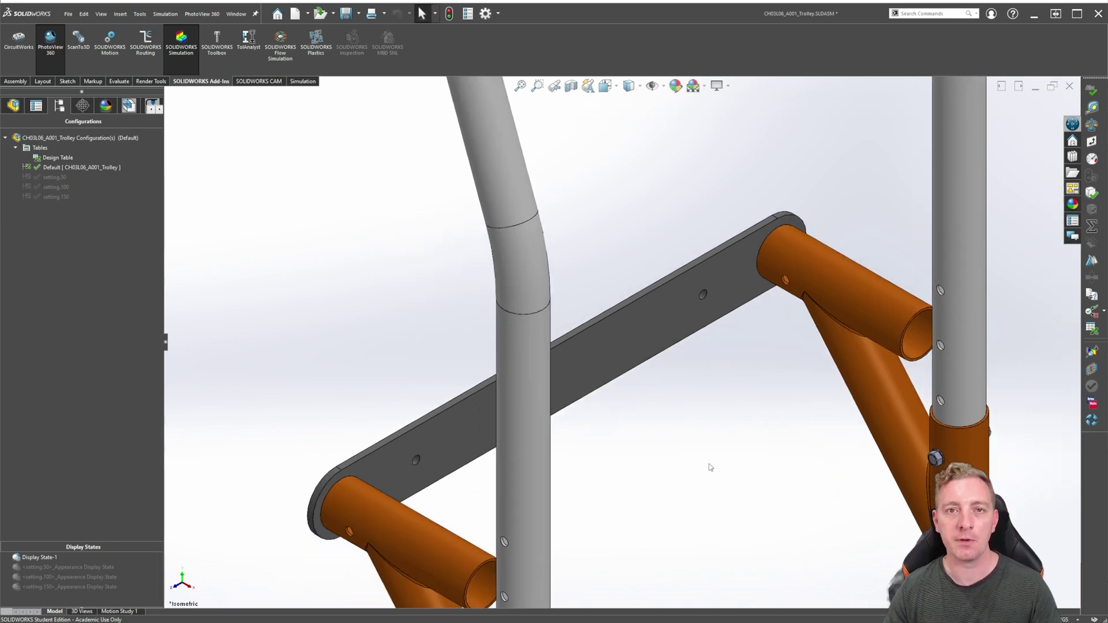
scroll(392, 275, "up", 2)
scroll(392, 275, "up", 2)
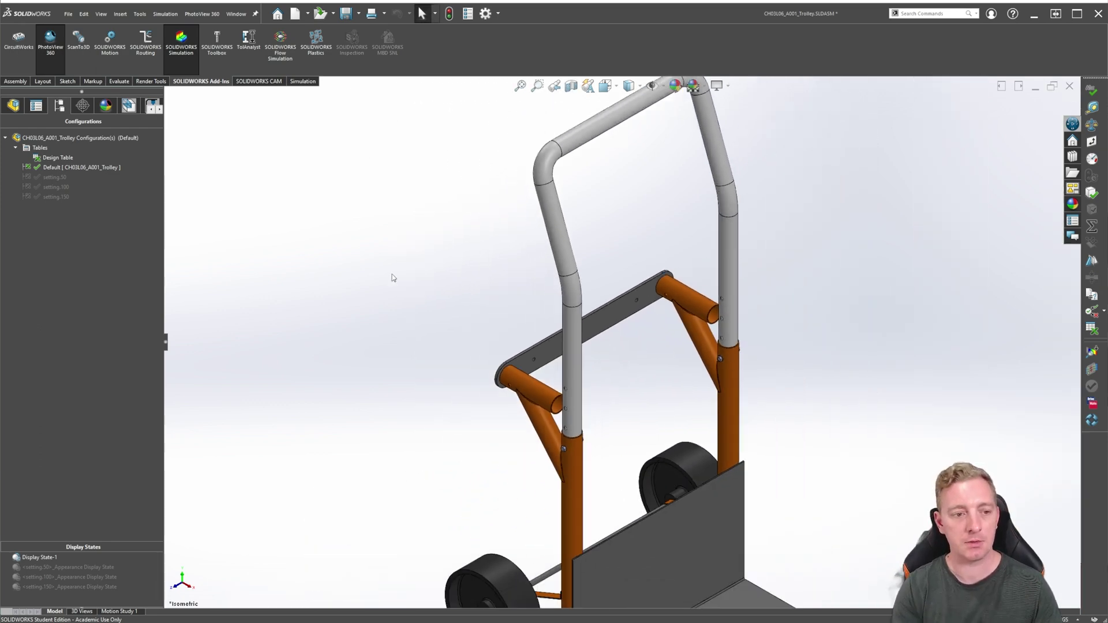
scroll(392, 275, "up", 3)
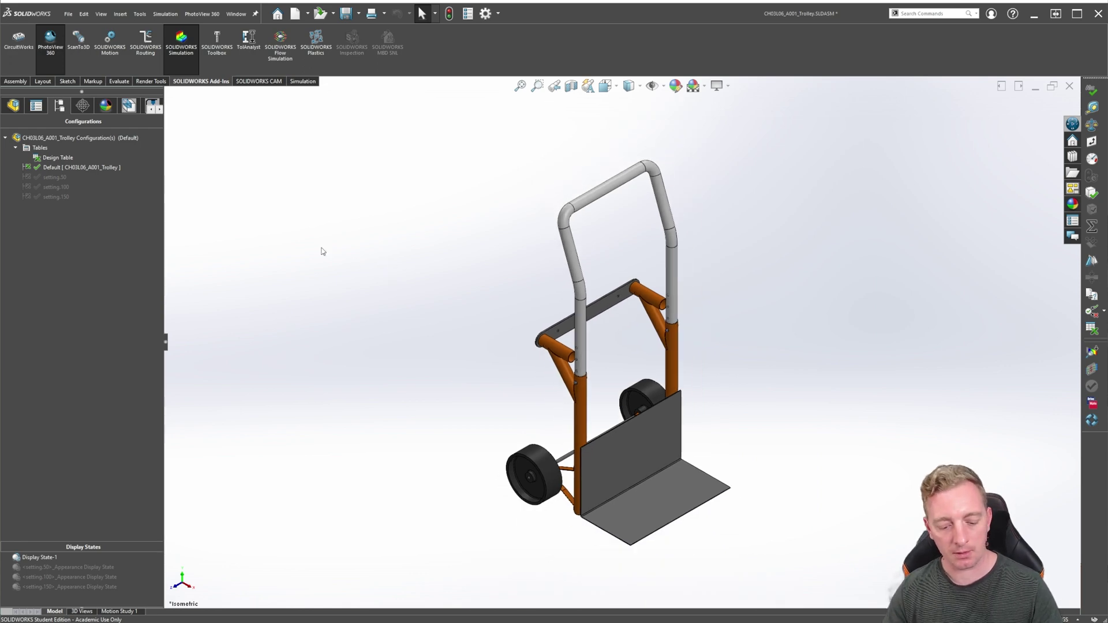
left_click(54, 179)
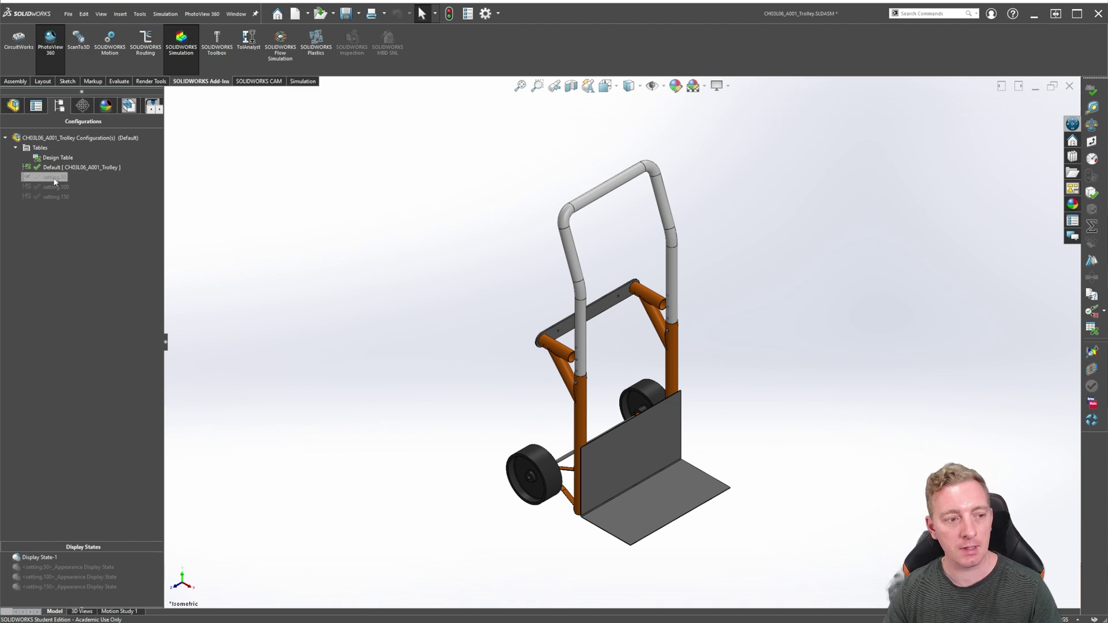
double_click(54, 180)
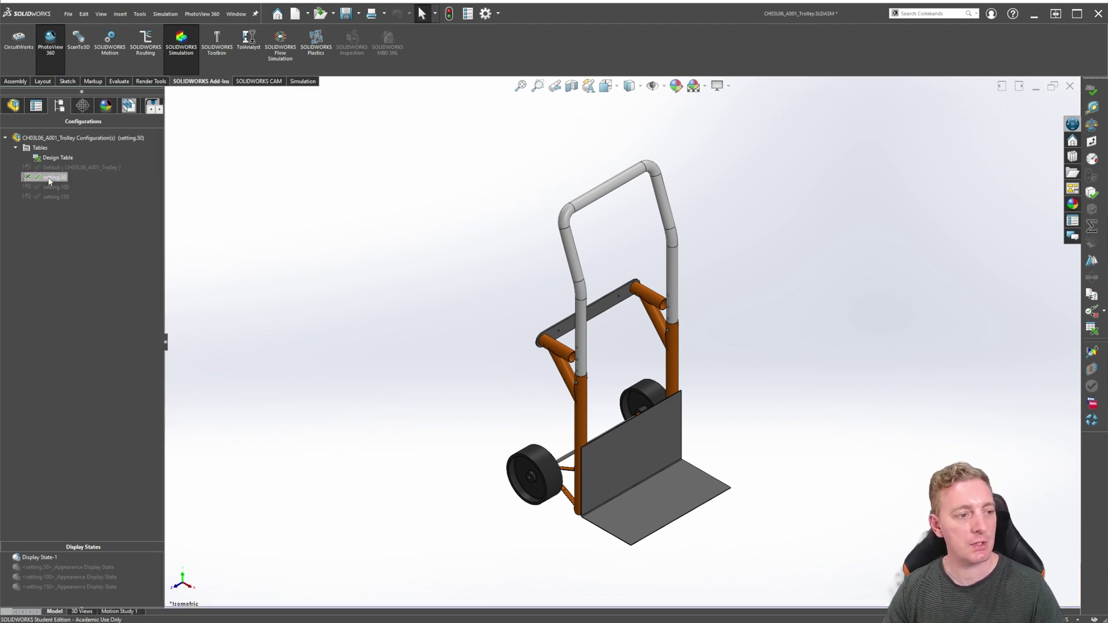
double_click(53, 187)
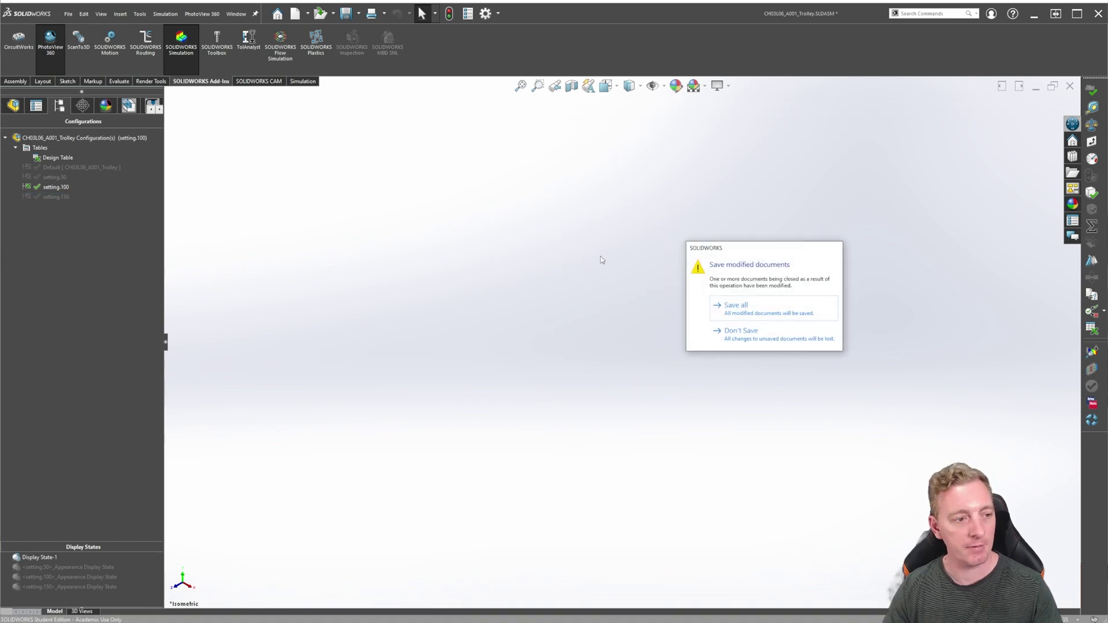
left_click(771, 311)
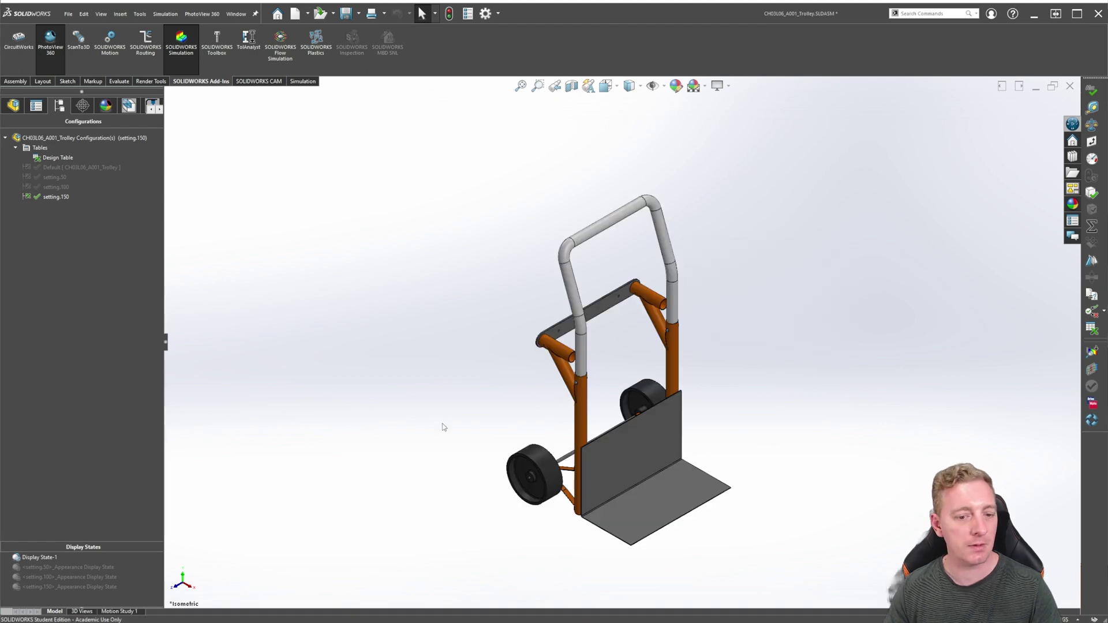
double_click(57, 177)
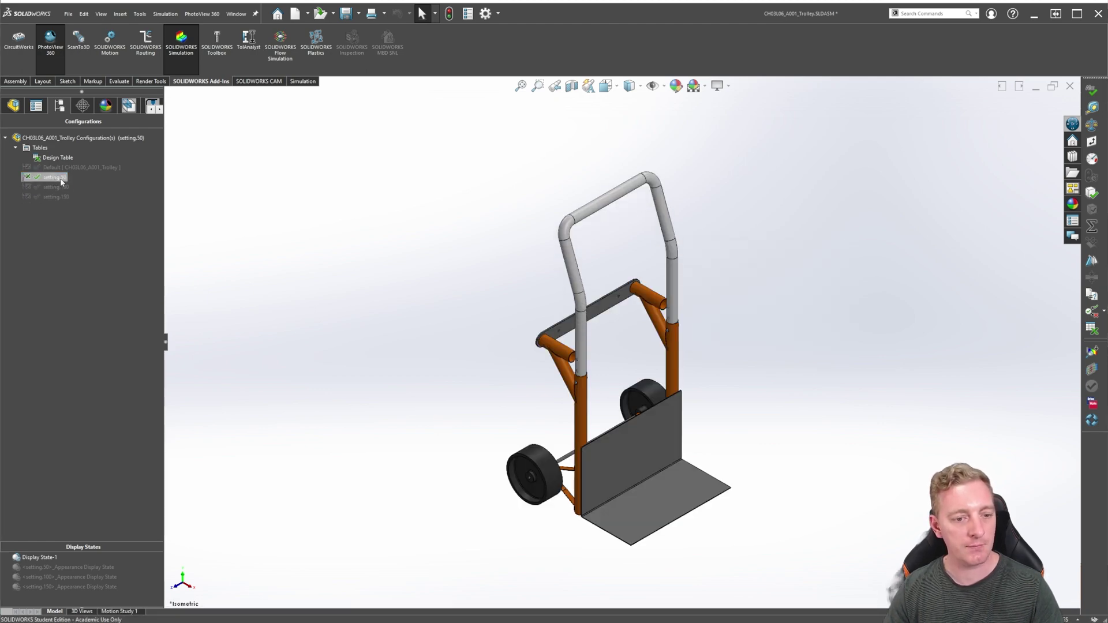
double_click(58, 167)
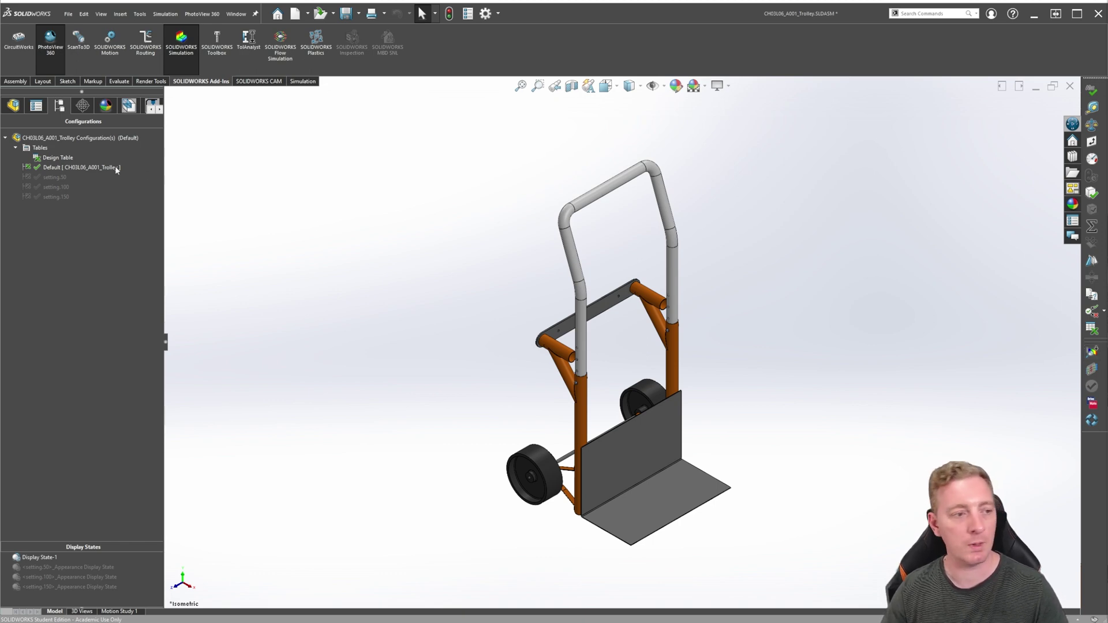
right_click(64, 160)
Add a flatbed row in A7, copying setting.150's values (="legheight"+150, S, S) into B7:D7
left_click(89, 175)
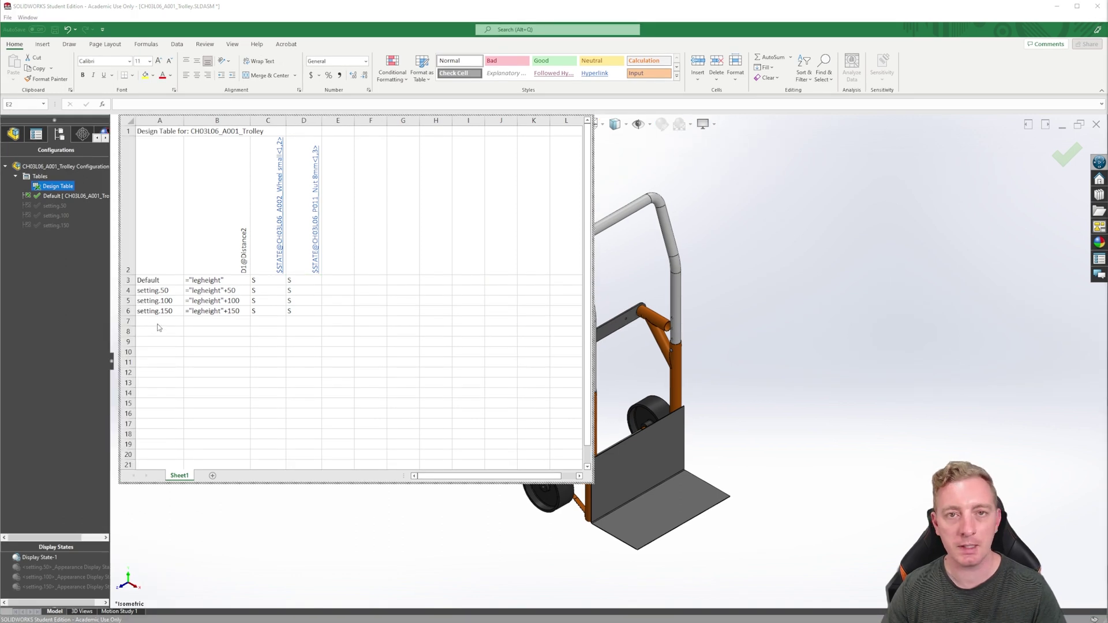
left_click(150, 323)
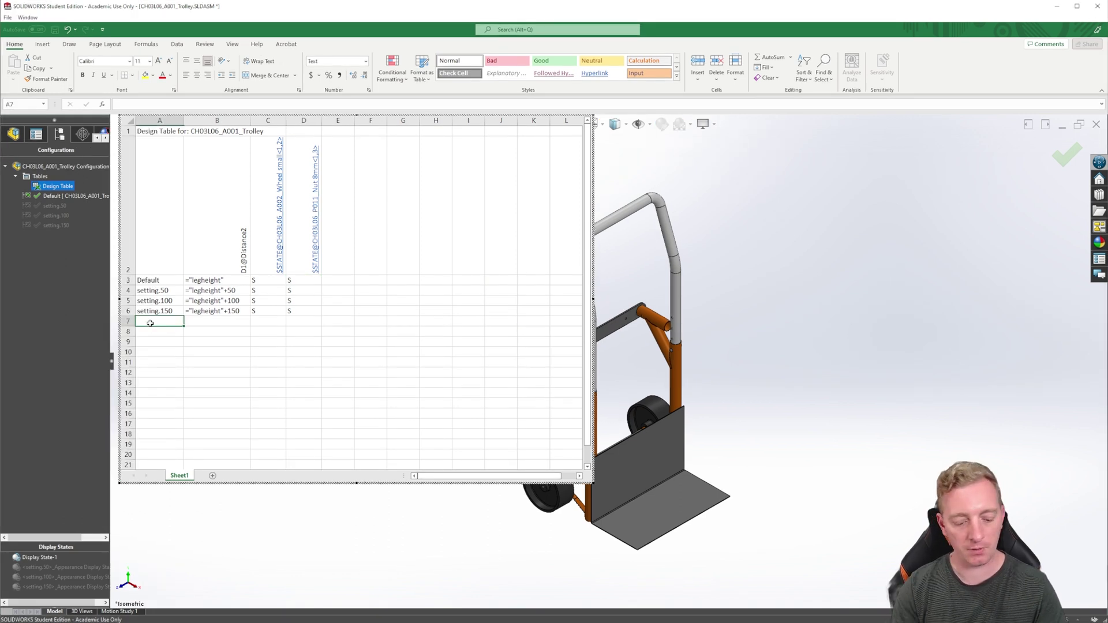
type("flatbed")
key("Return")
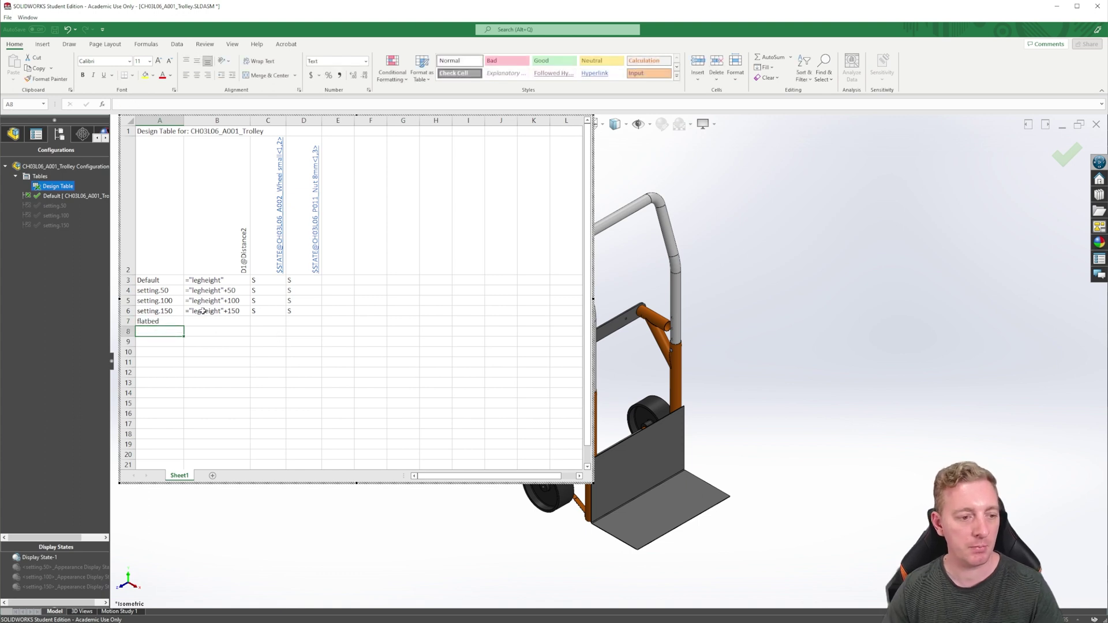
left_click_drag(203, 311, 306, 311)
key("ctrl+c")
left_click(223, 321)
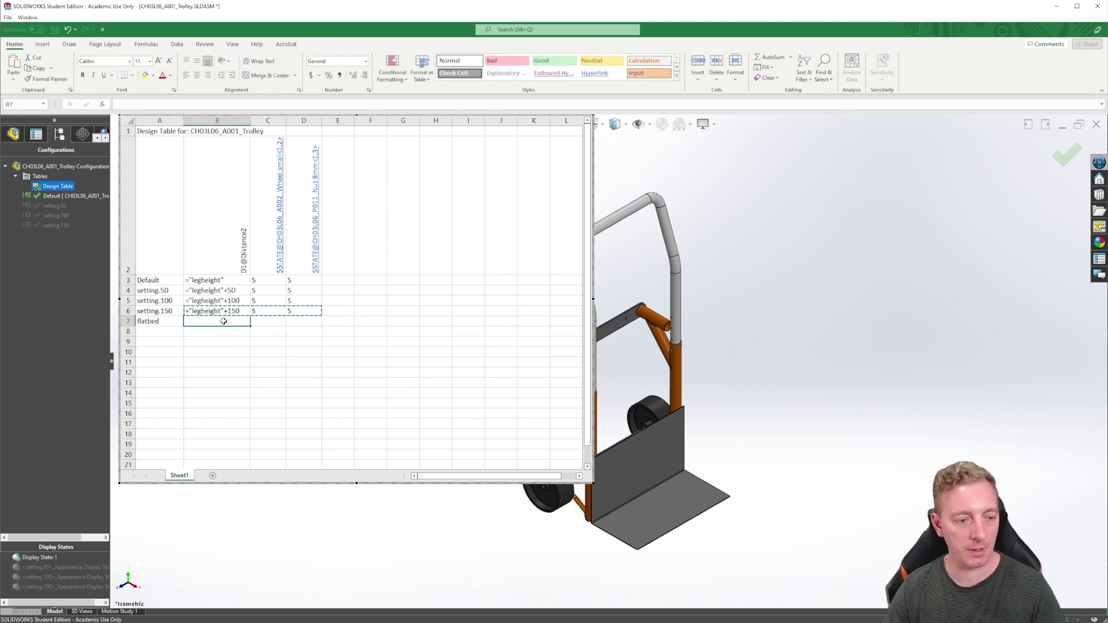
key("ctrl+v")
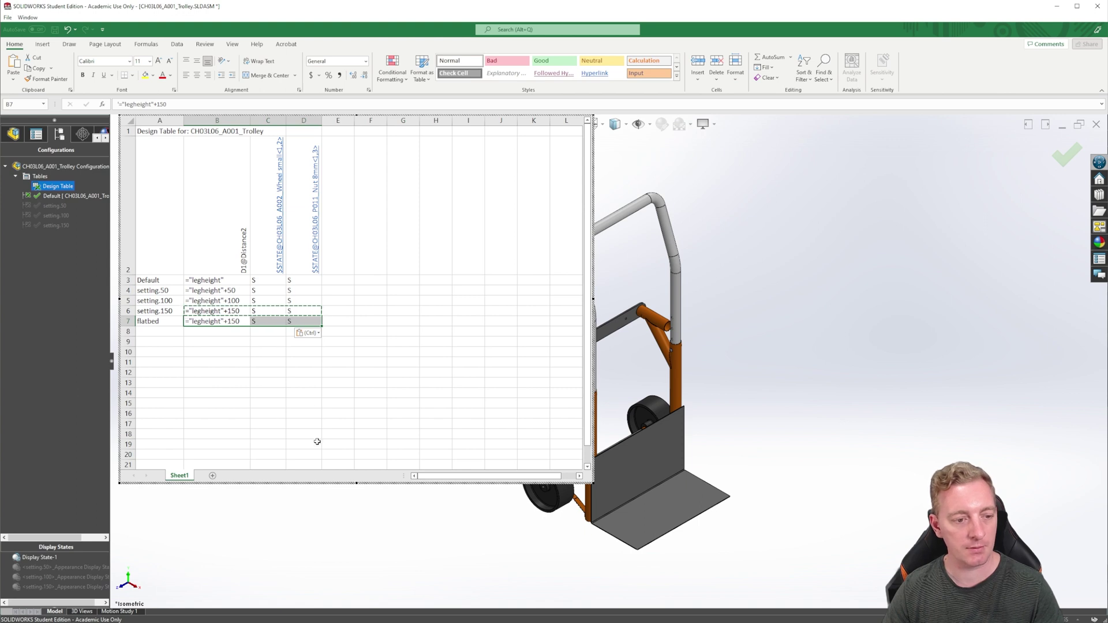
left_click(339, 402)
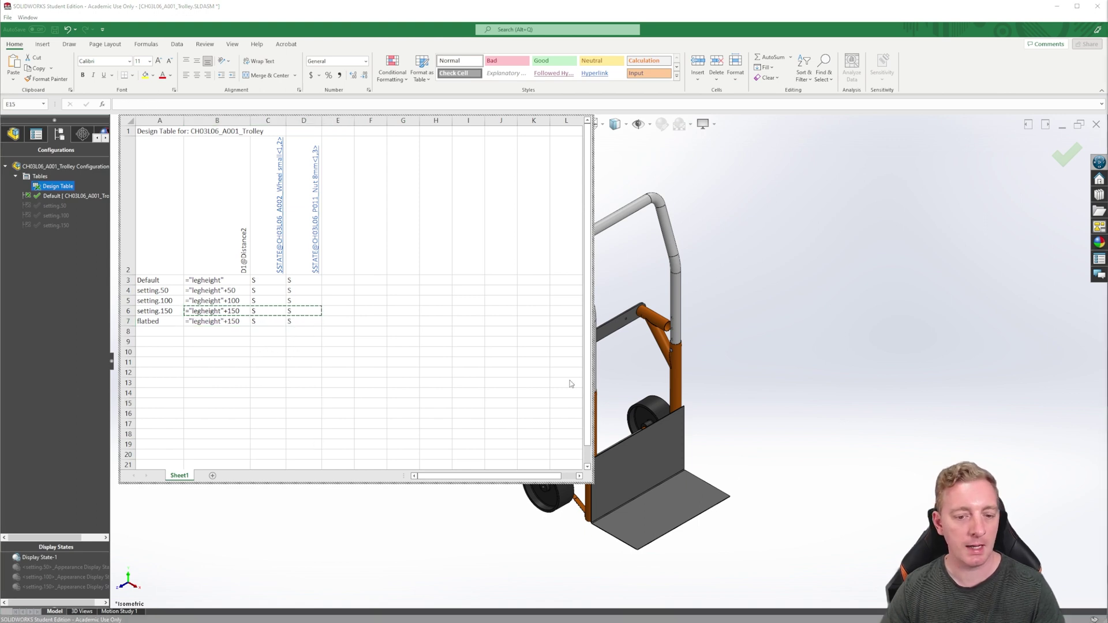
left_click(769, 310)
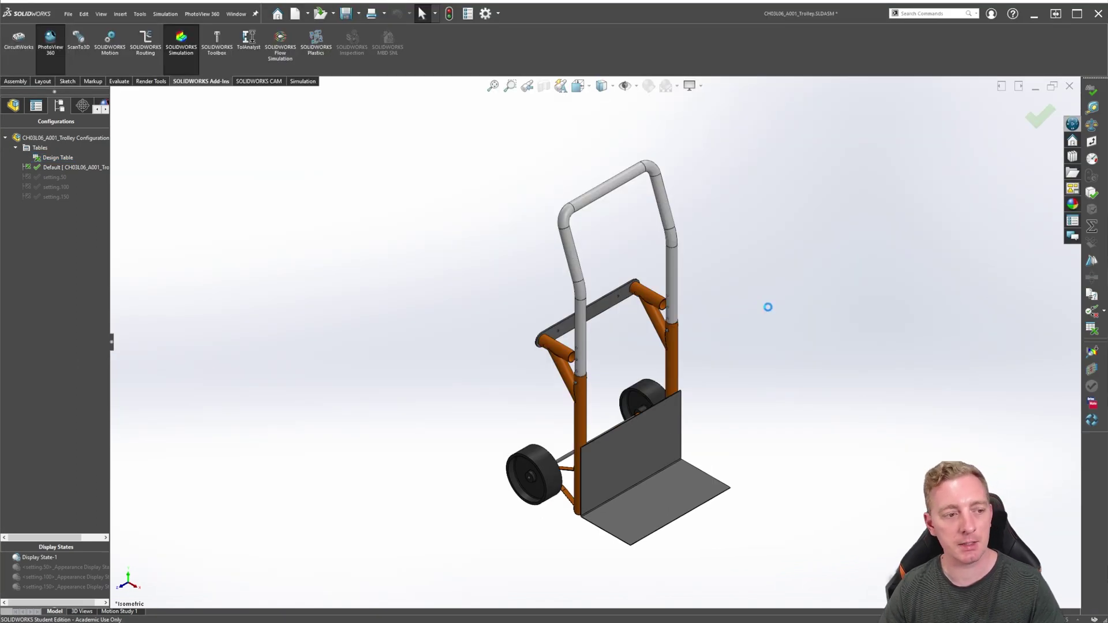
Accept the generated configurations and activate flatbed in the ConfigurationManager
left_click(822, 329)
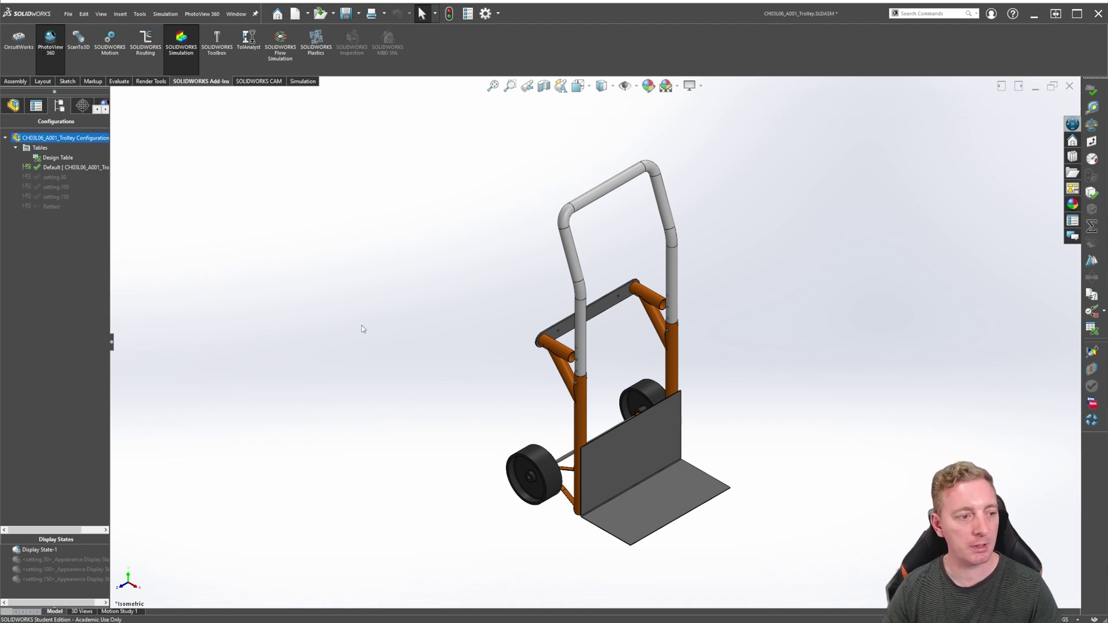
double_click(51, 207)
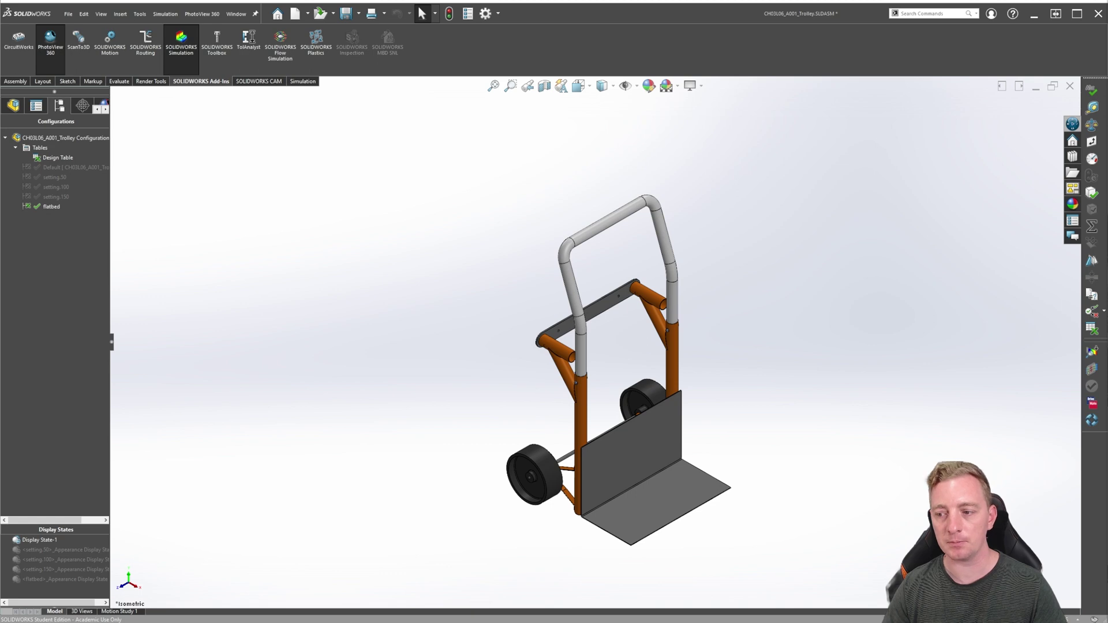
scroll(619, 307, "down", 2)
left_click(564, 294)
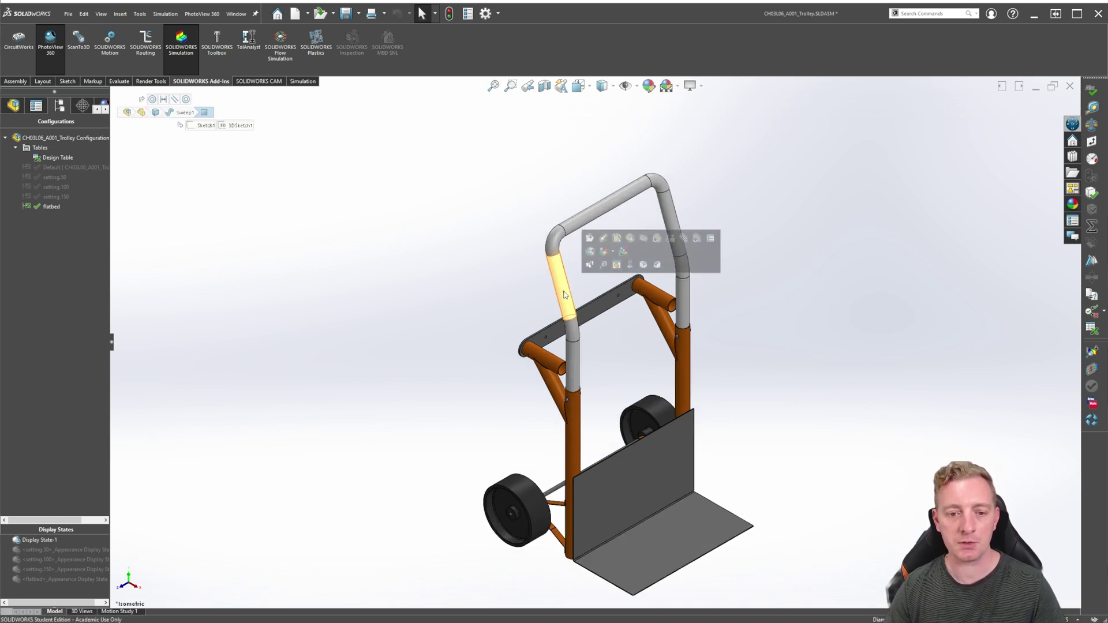
Suppress the handle's Concentric1, Concentric17, Parallel1 and Distance2 mates in the flatbed configuration
left_click(697, 239)
left_click(817, 166)
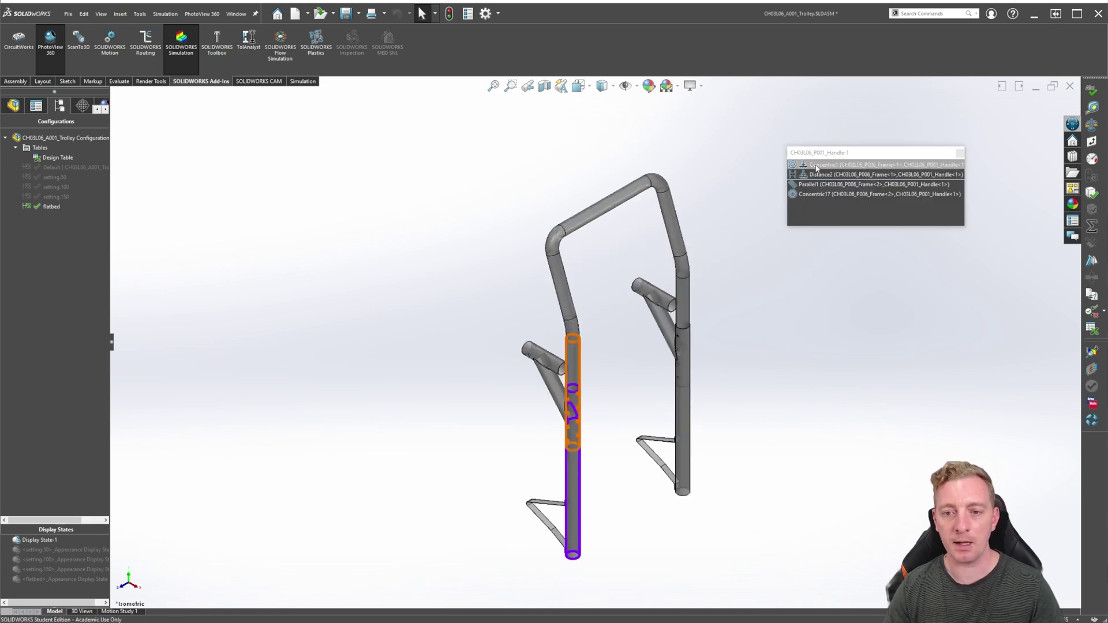
left_click(822, 195)
left_click(818, 184, "ctrl")
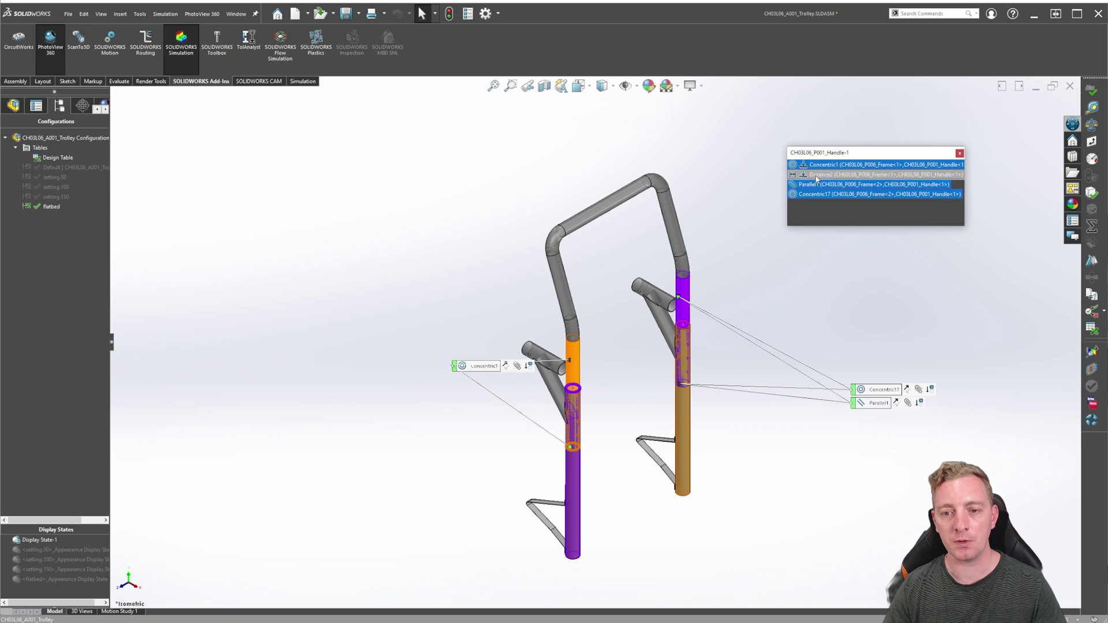
left_click(816, 174, "ctrl")
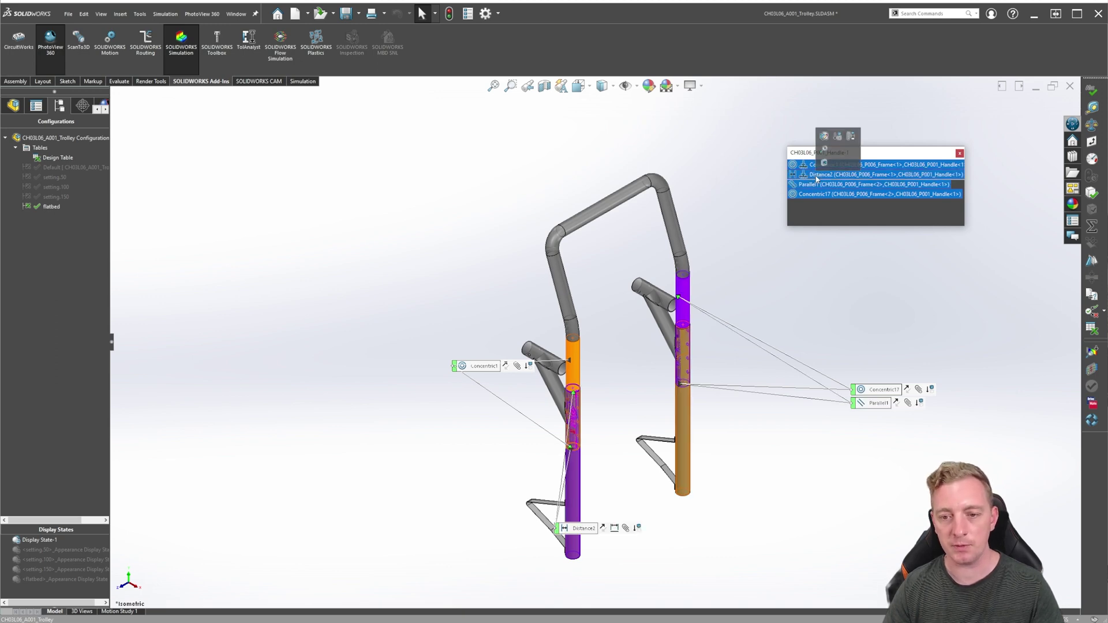
left_click(838, 138)
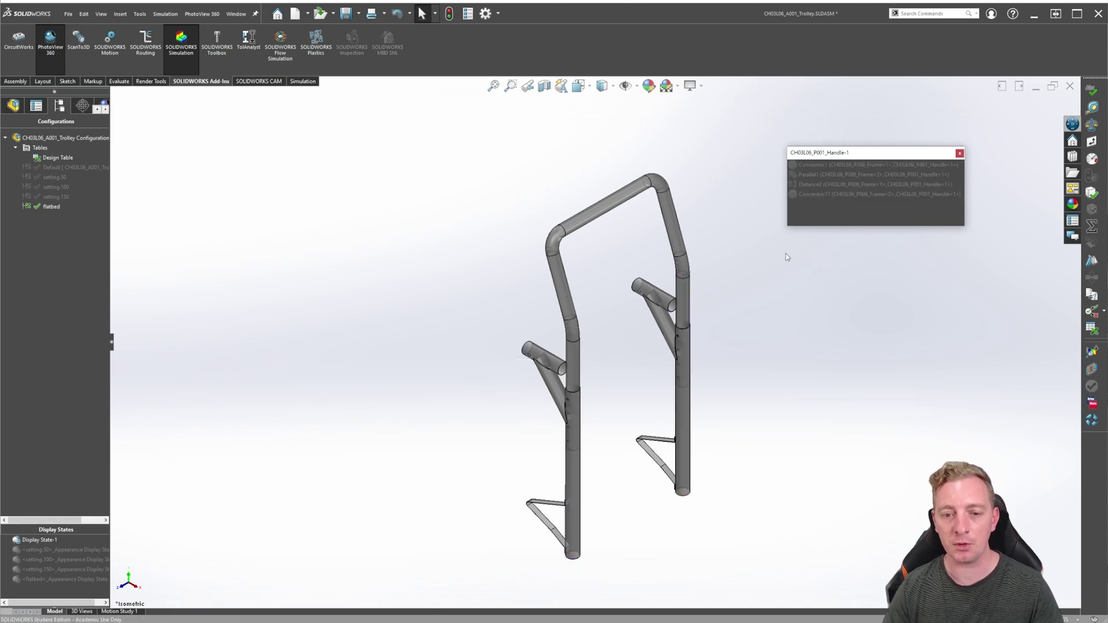
left_click(959, 153)
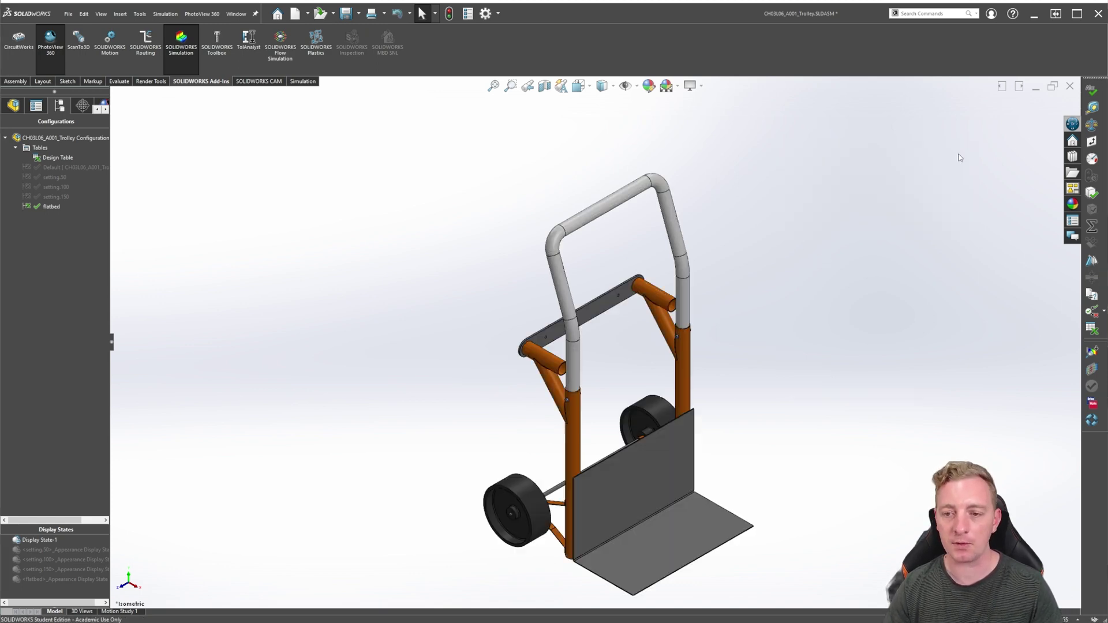
Pull the freed handle away and mate it concentric to a frame tube with flipped alignment
mouse_move(580, 214)
left_mouse_down()
mouse_move(559, 191)
mouse_move(296, 223)
mouse_move(462, 242)
mouse_move(549, 301)
left_mouse_up()
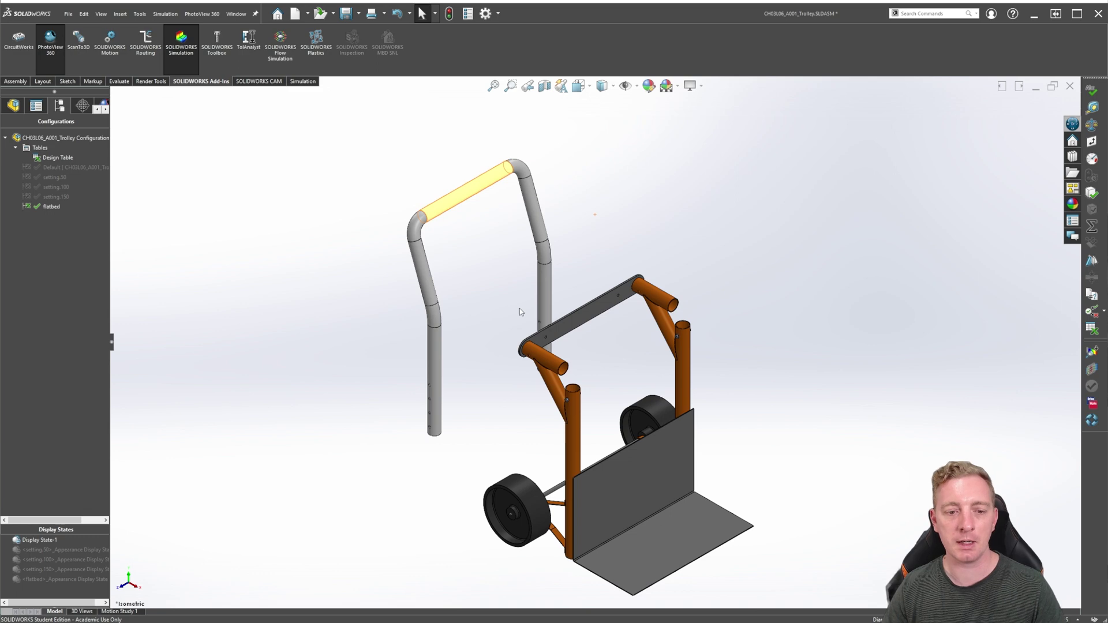
left_click(792, 253)
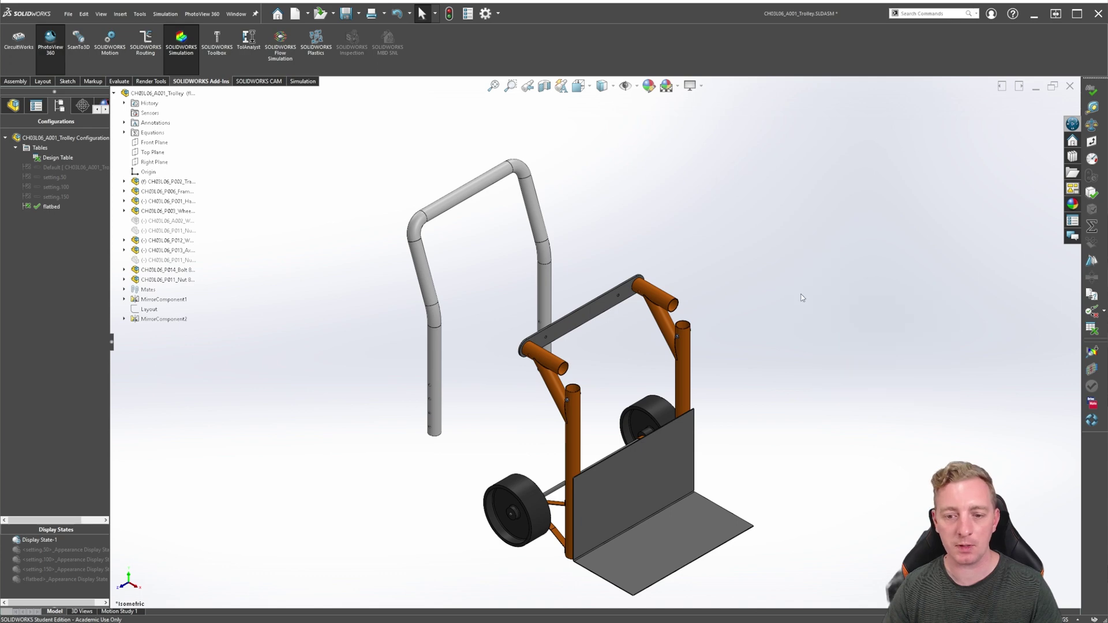
left_click(435, 265)
key("m")
scroll(458, 445, "down", 5)
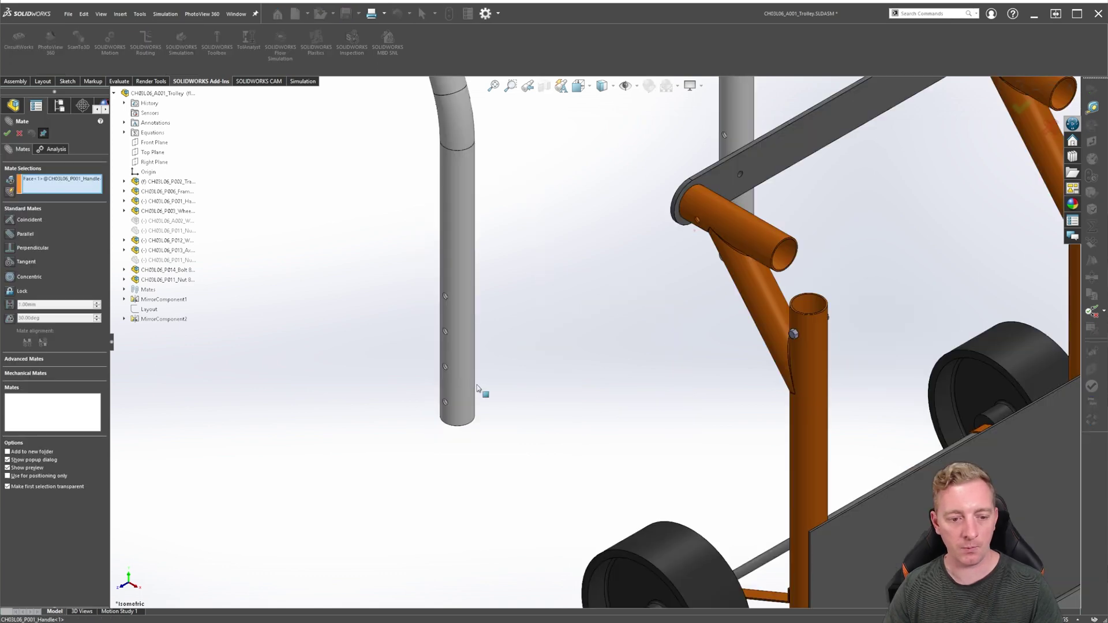
scroll(748, 372, "down", 3)
left_click(735, 254)
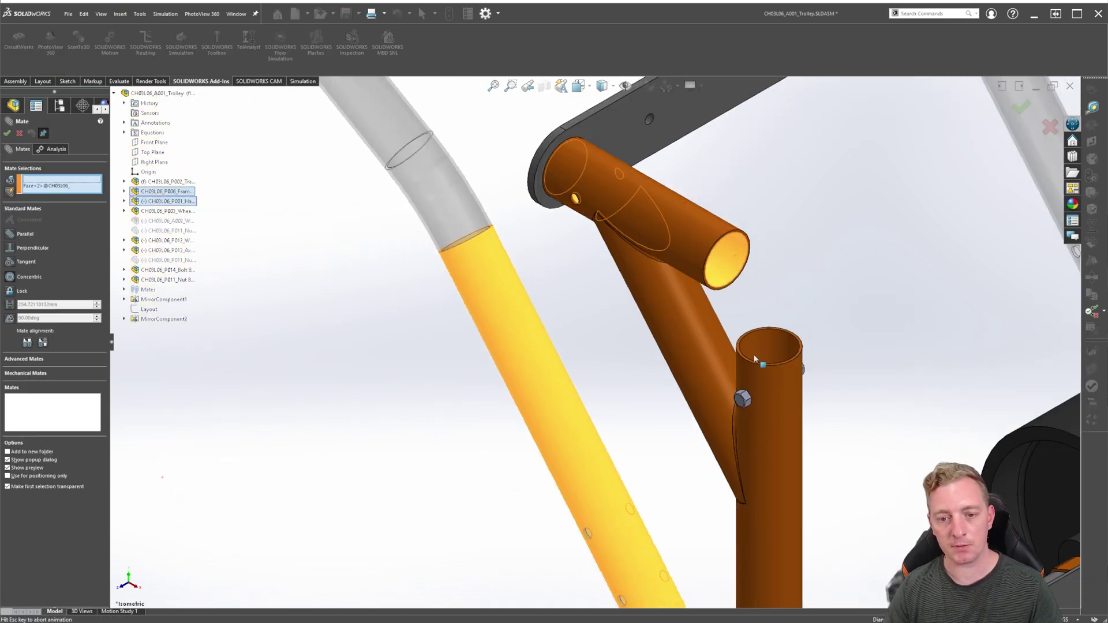
scroll(753, 376, "up", 5)
left_click(841, 389)
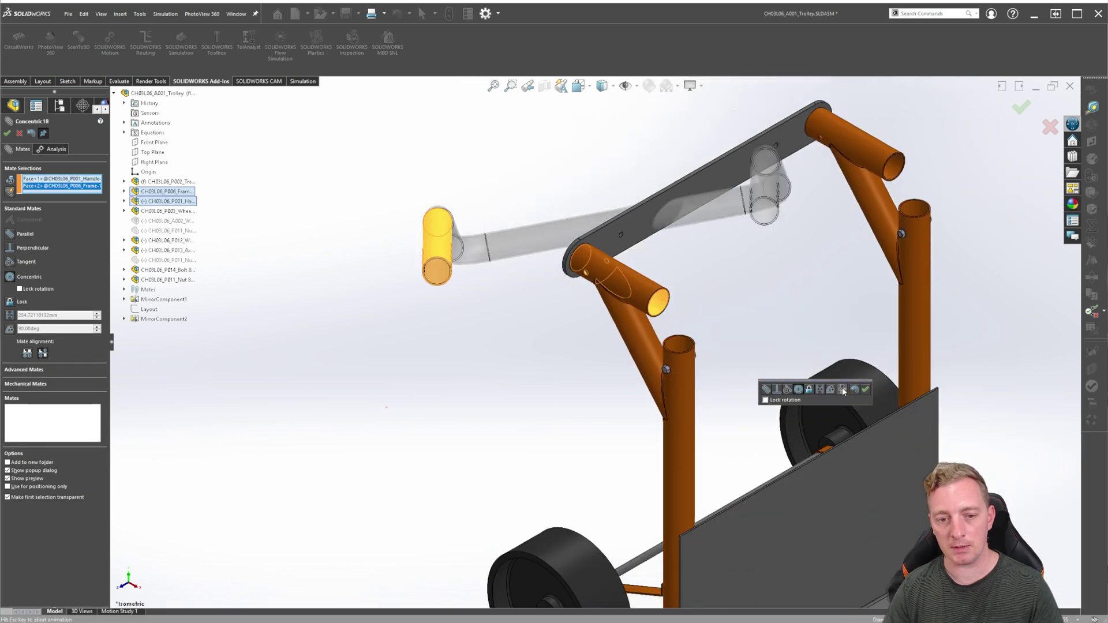
left_click(865, 389)
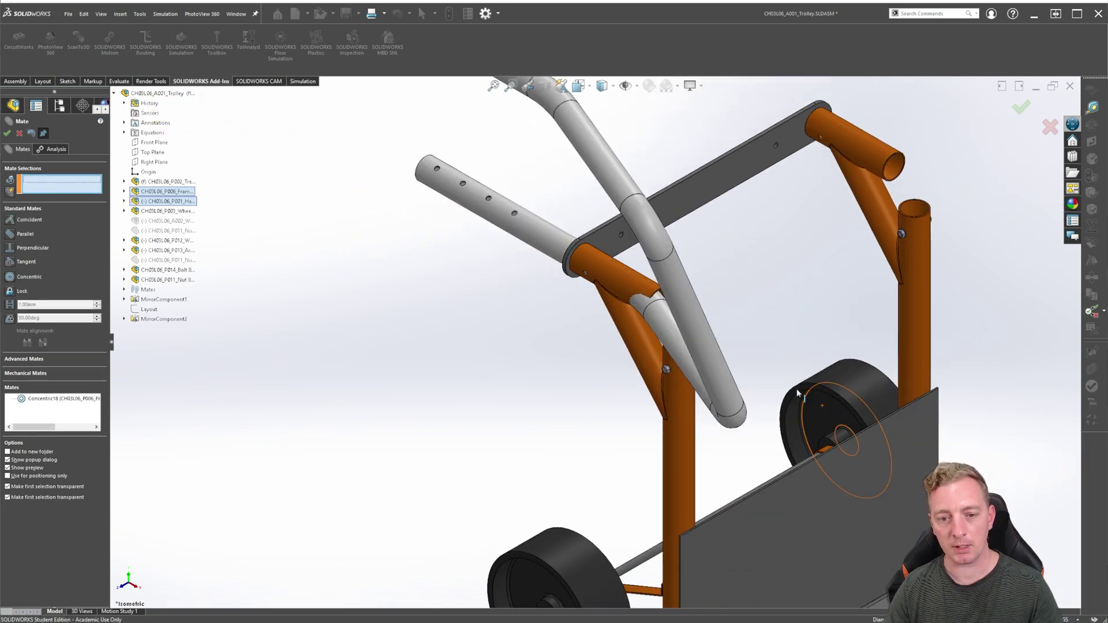
Add a second concentric mate between another handle face and the frame tube's inner face
scroll(471, 154, "up", 5)
scroll(472, 153, "down", 2)
left_click(489, 184)
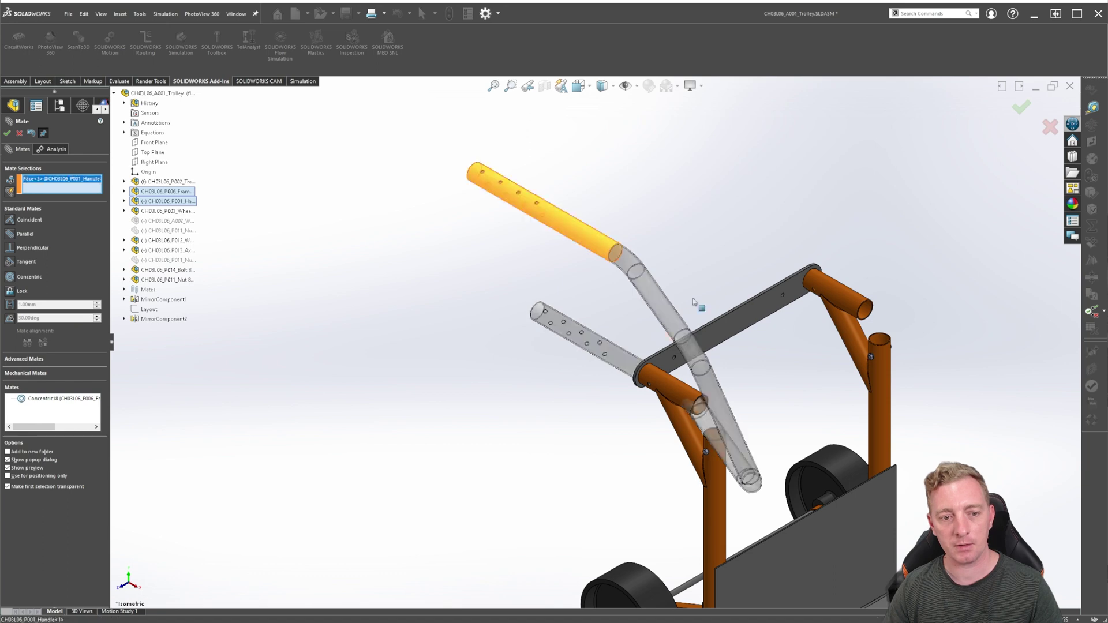
scroll(885, 338, "down", 5)
left_click(725, 271)
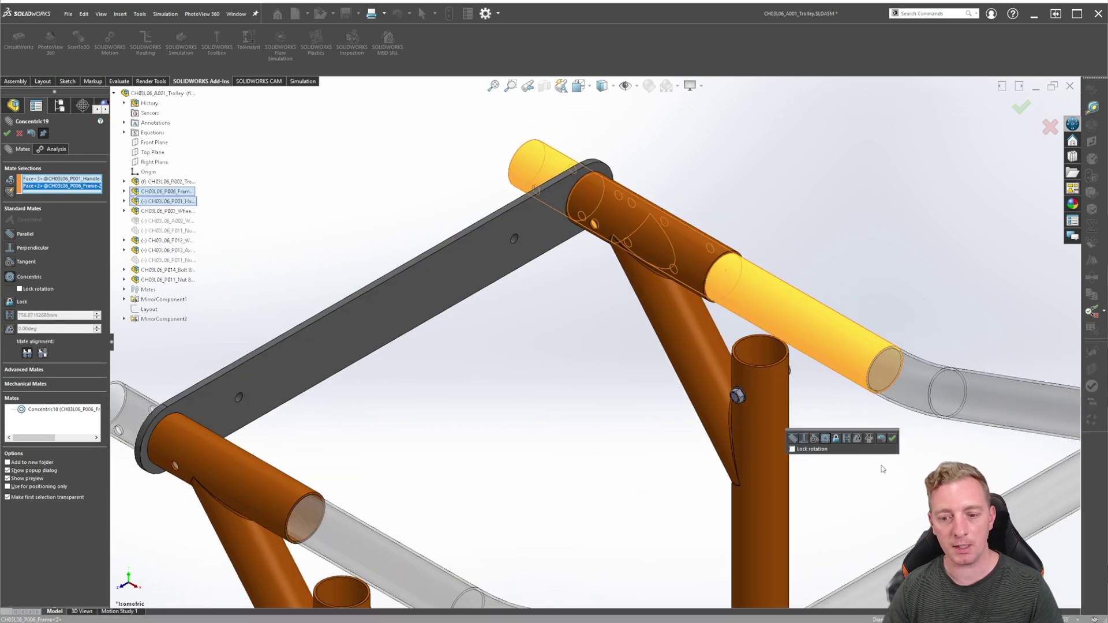
left_click(892, 438)
Make the handle's tube end face coincident with the frame face, then finish mating
middle_click_drag(365, 182, 520, 300)
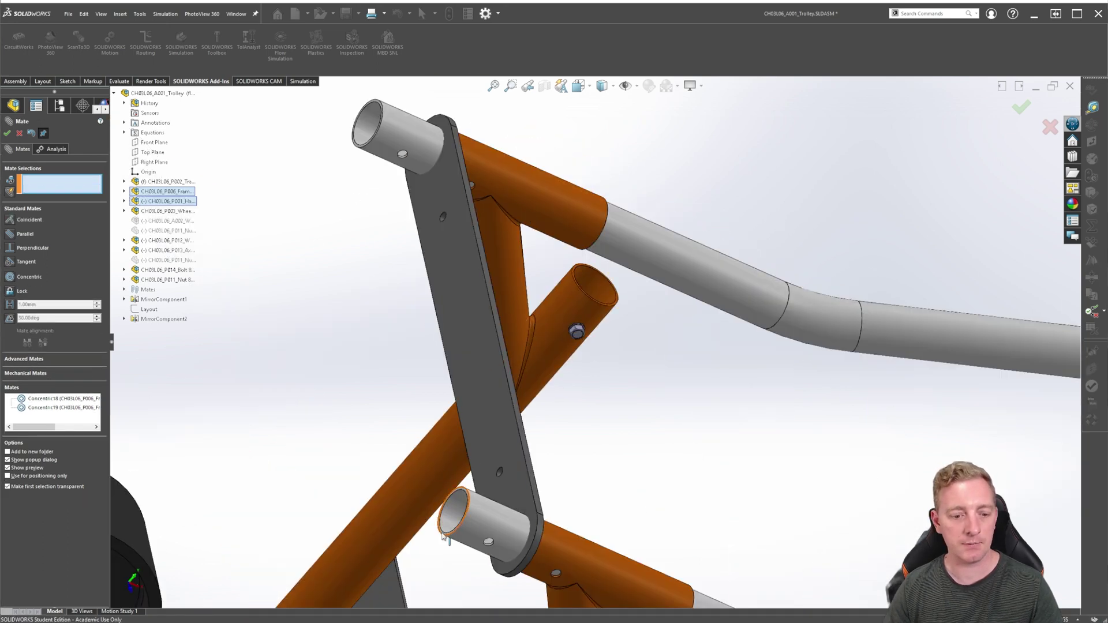
scroll(561, 326, "down", 5)
scroll(561, 326, "down", 2)
left_click(562, 323)
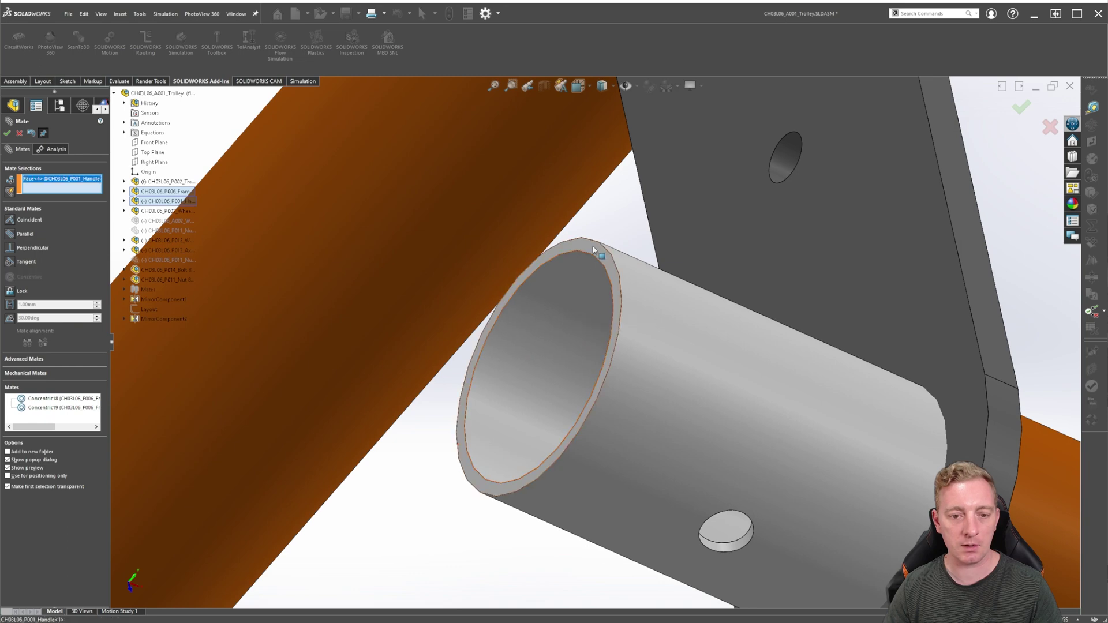
scroll(648, 290, "up", 3)
left_click(828, 306)
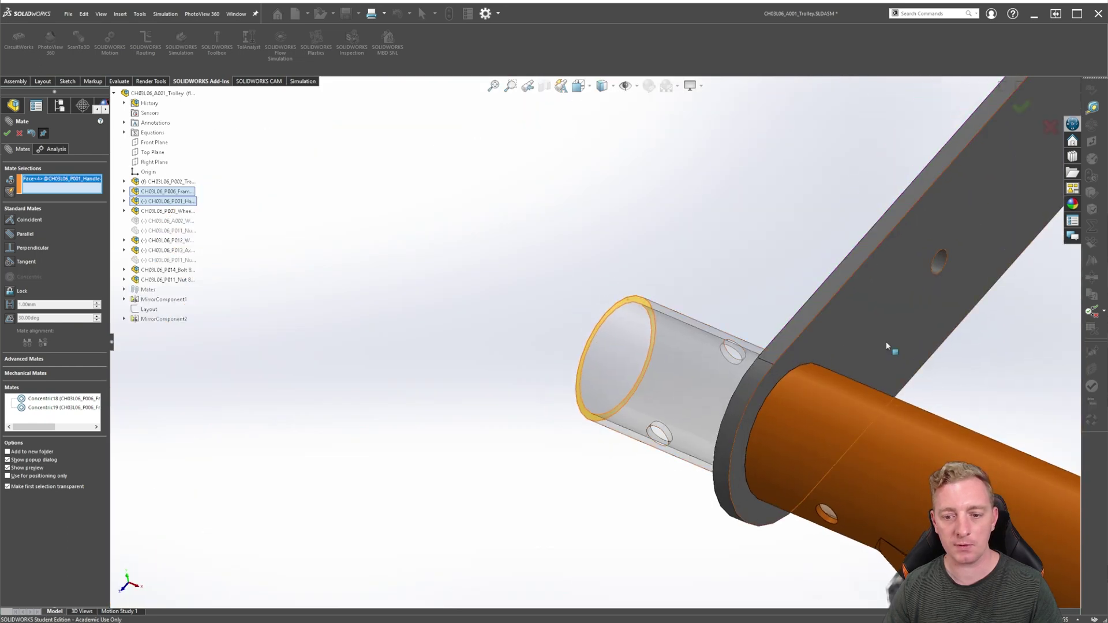
left_click(1026, 400)
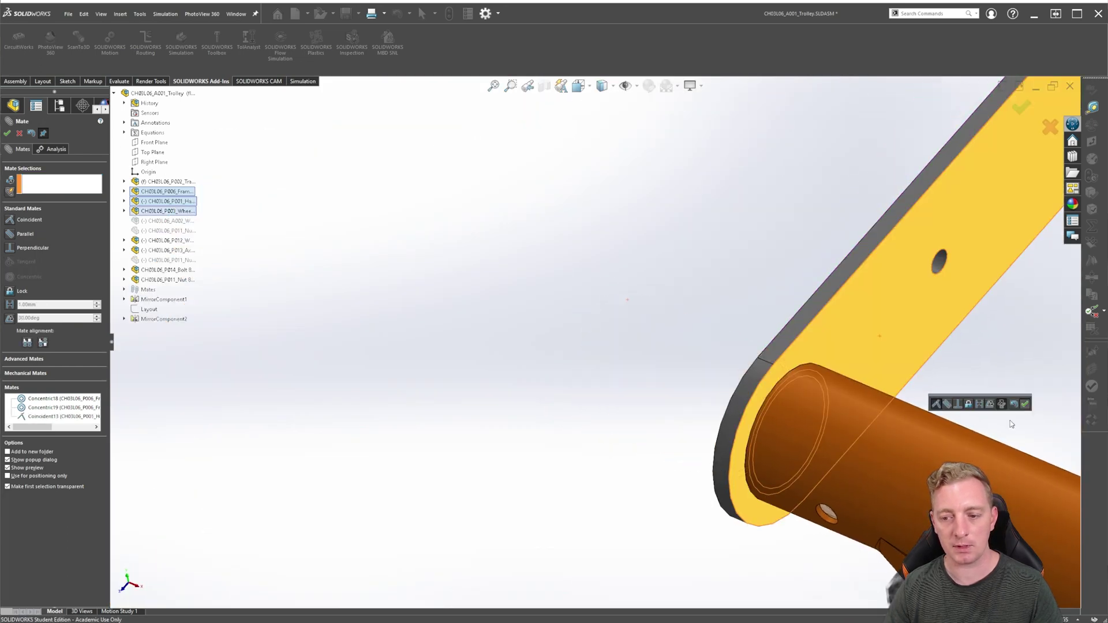
key("Escape")
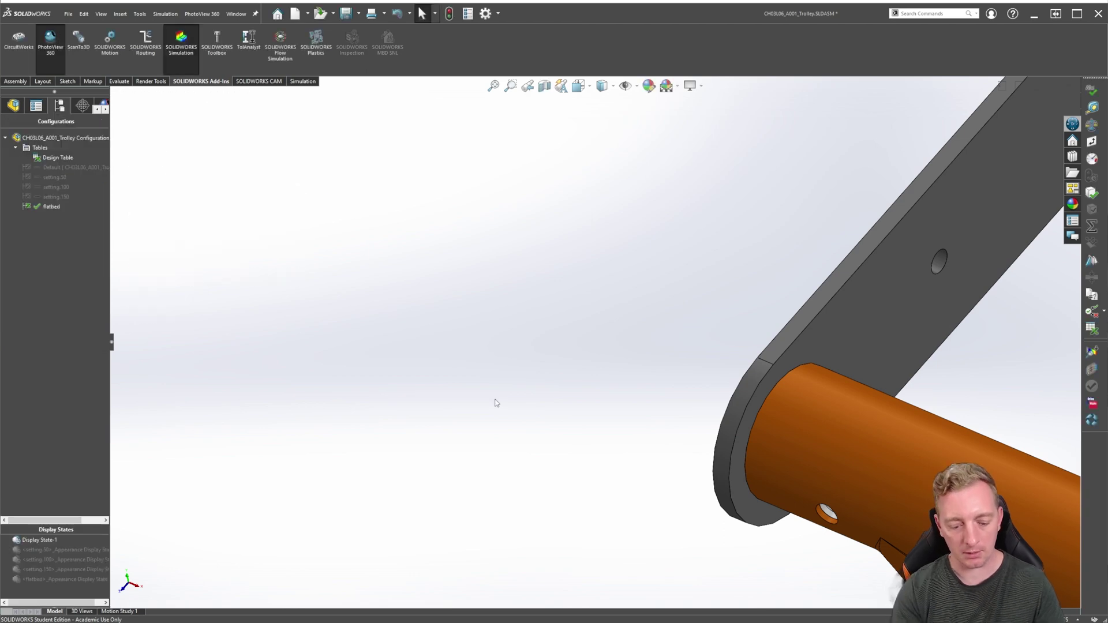
key("ctrl+7")
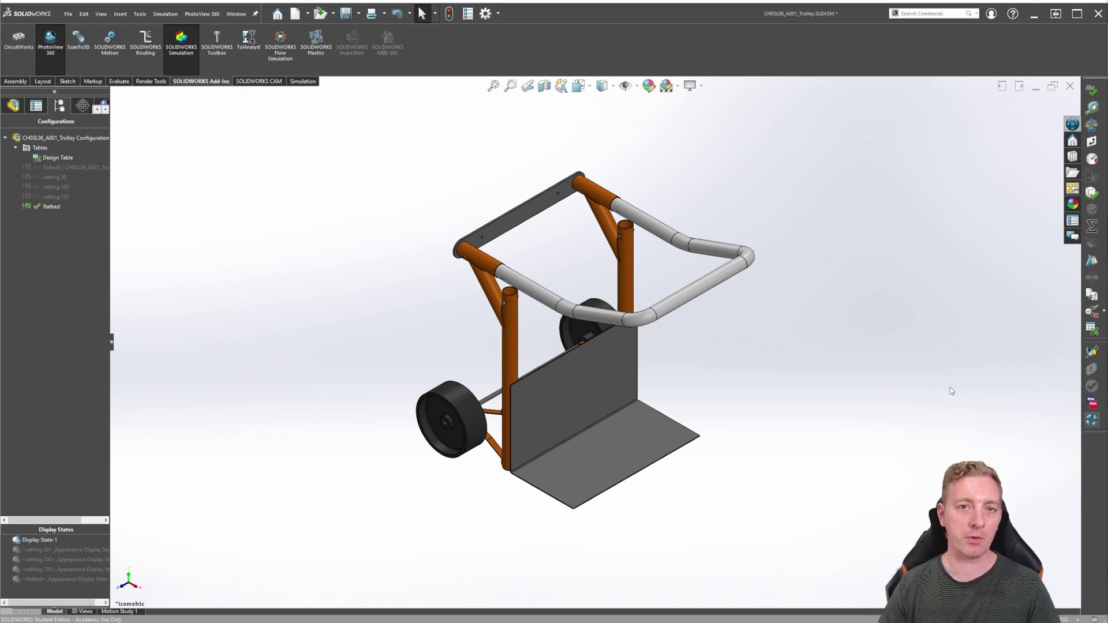
double_click(51, 168)
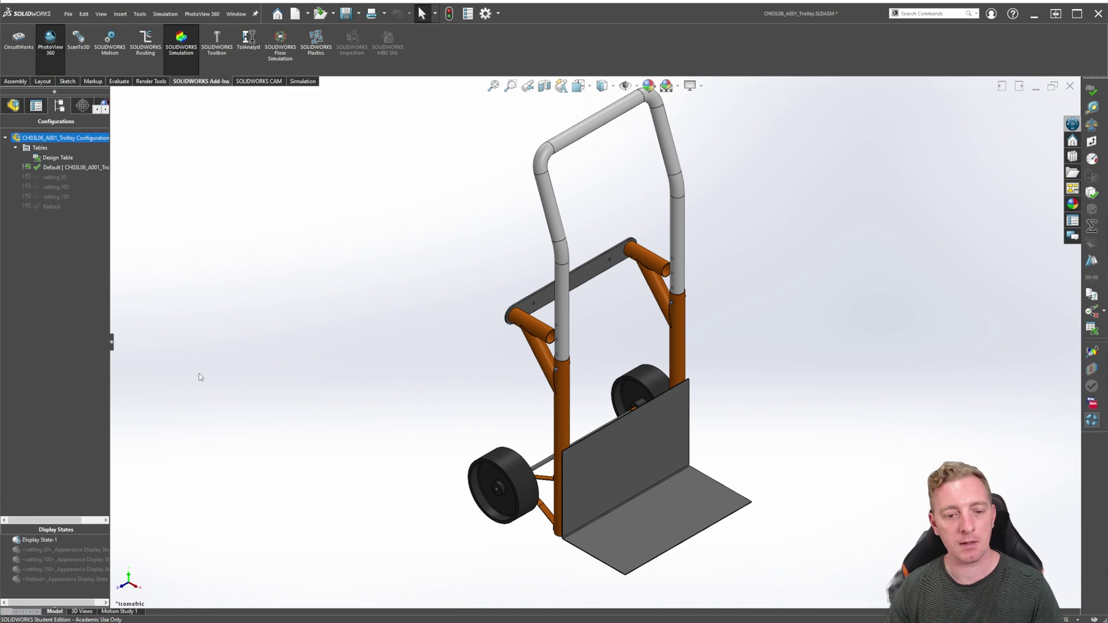
double_click(55, 177)
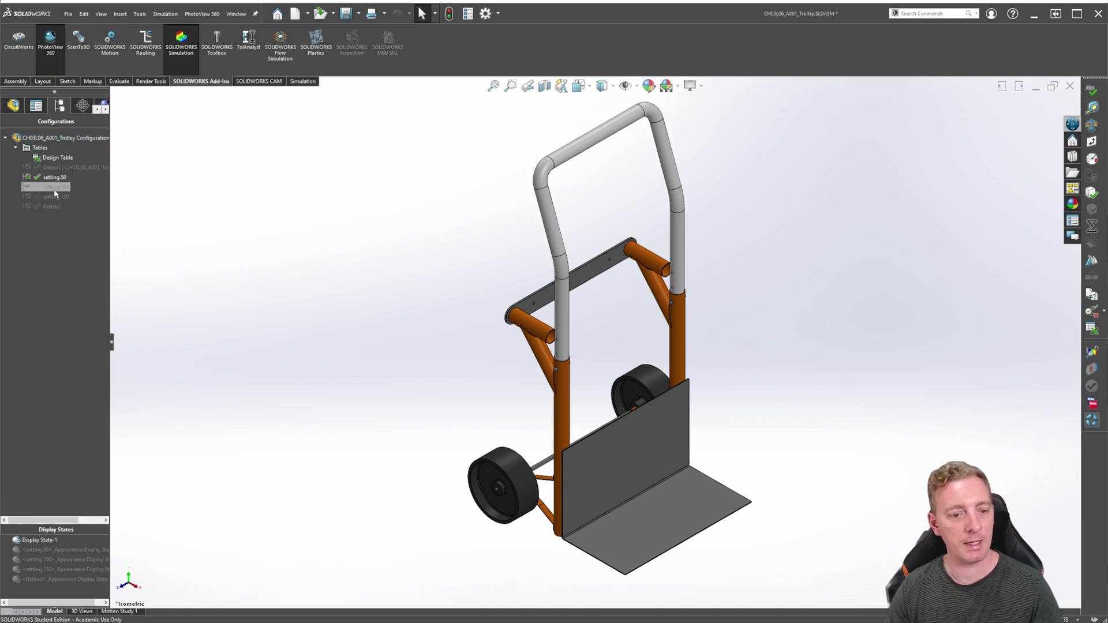
double_click(52, 187)
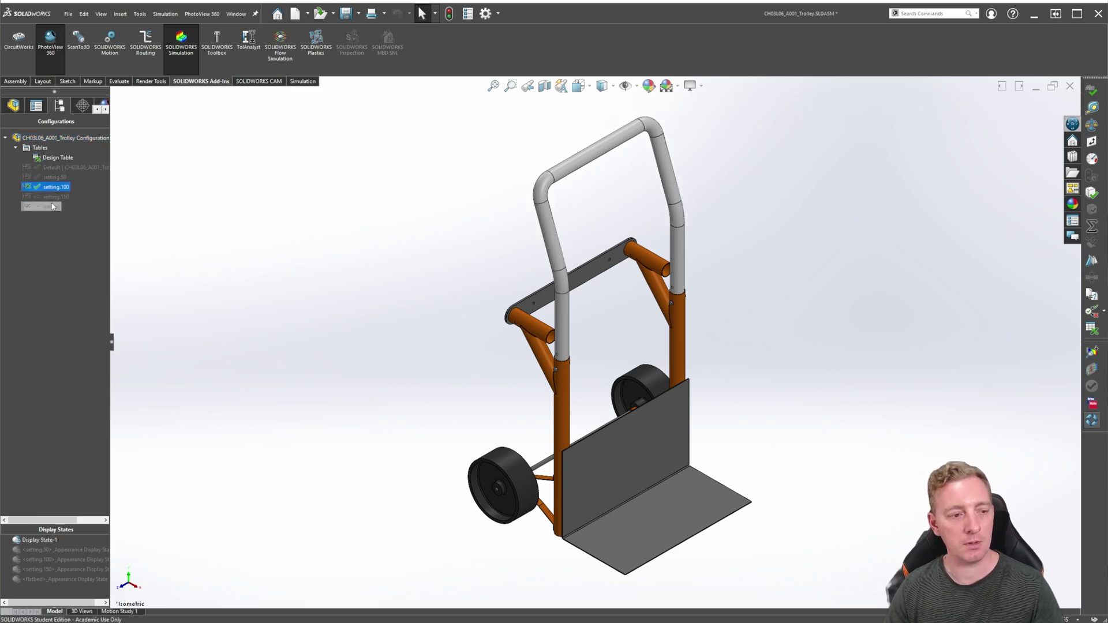
double_click(48, 197)
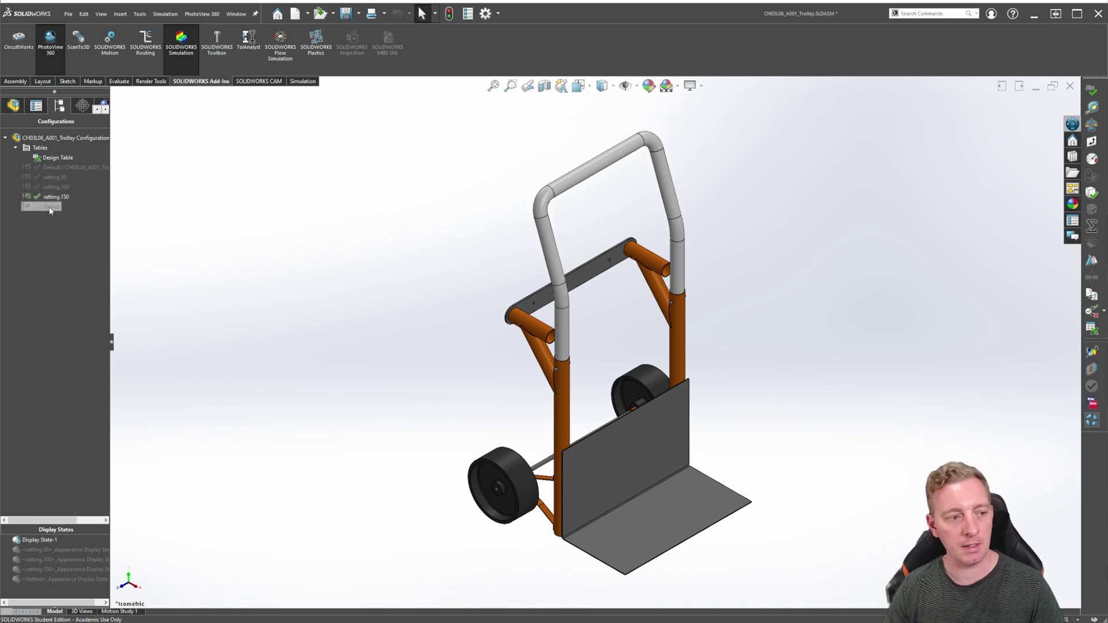
double_click(49, 208)
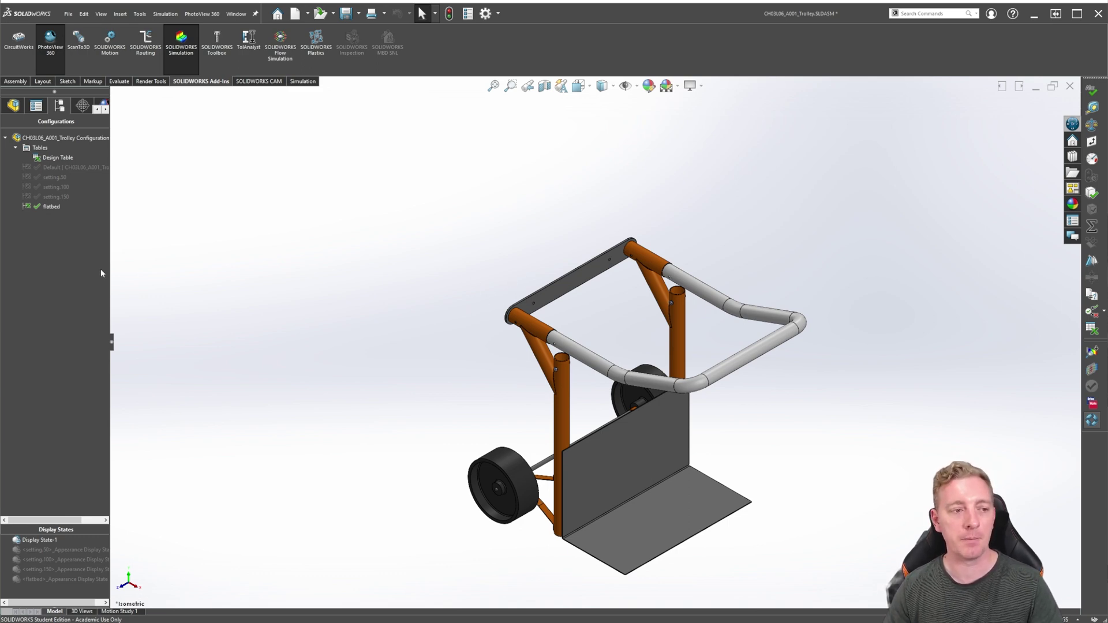
Set the flatbed row's C7 and D7 state cells to R and apply the design table
right_click(41, 157)
left_click(70, 173)
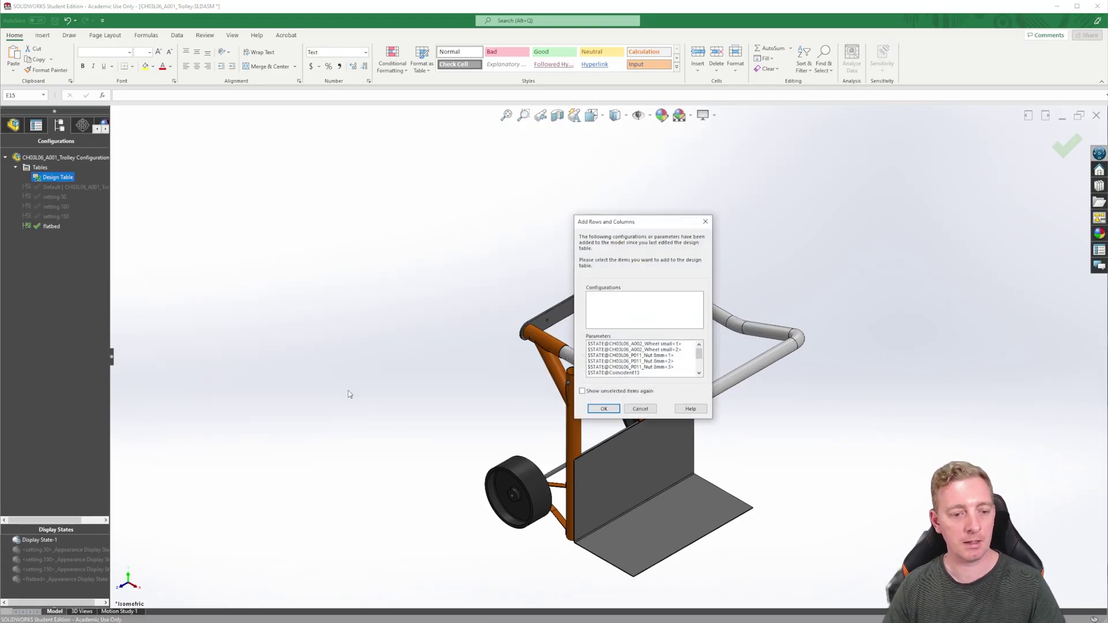
key("Return")
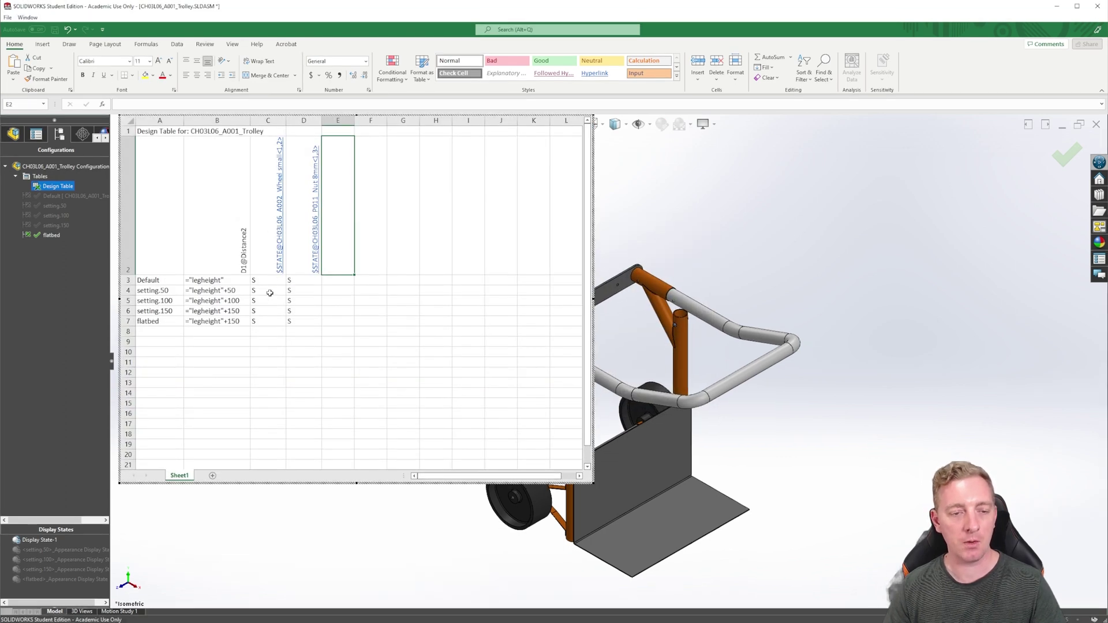
left_click(261, 321)
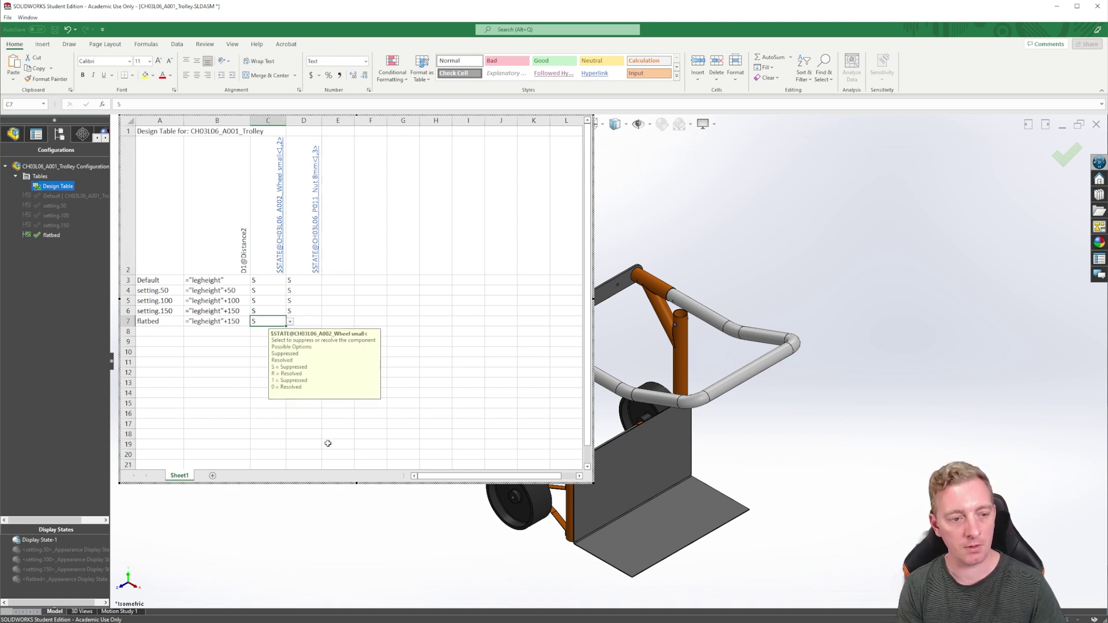
type("R")
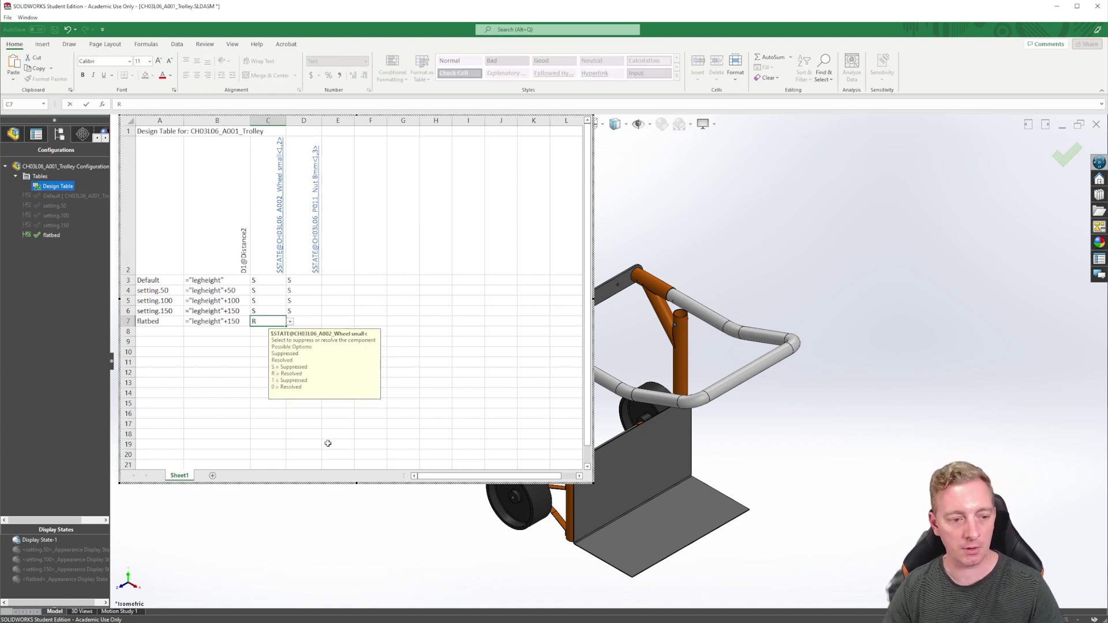
key("Return")
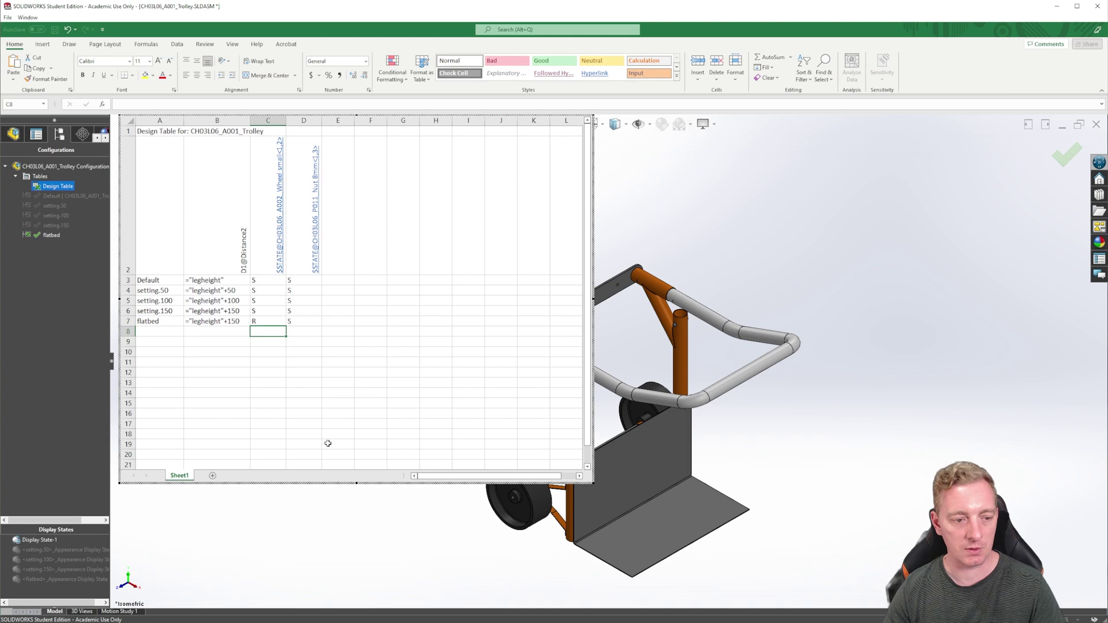
left_click(302, 321)
type("R")
key("Return")
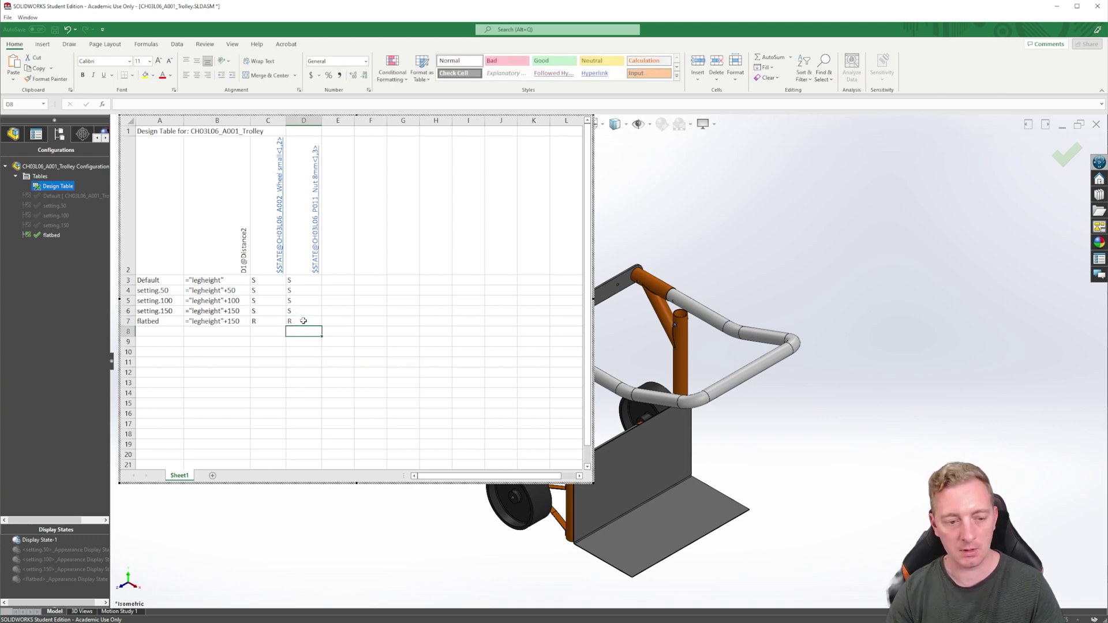
left_click(727, 257)
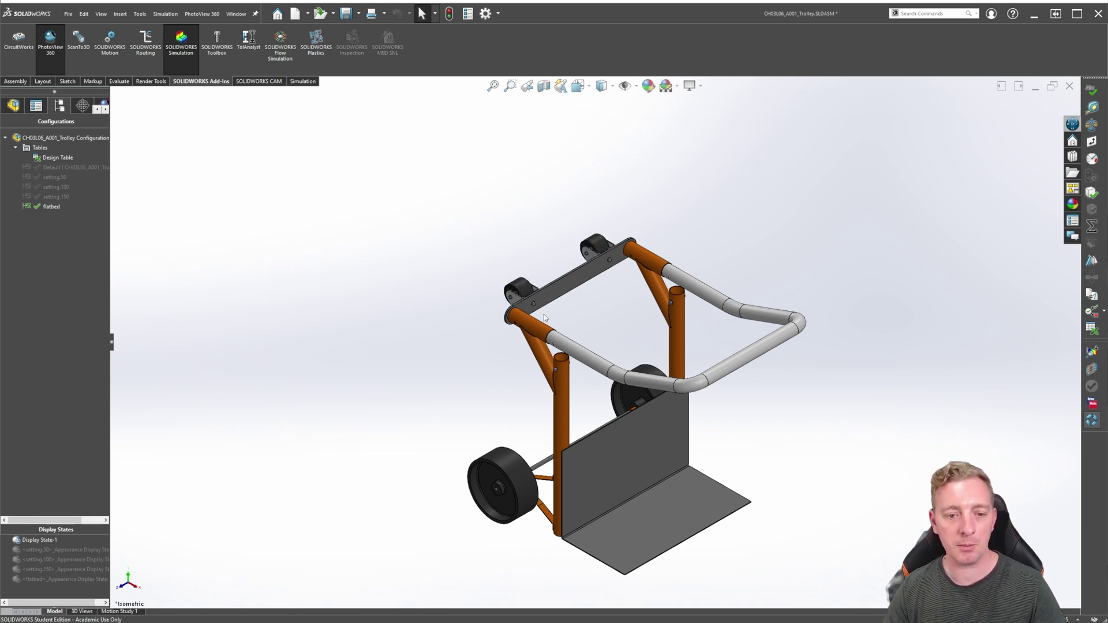
double_click(54, 196)
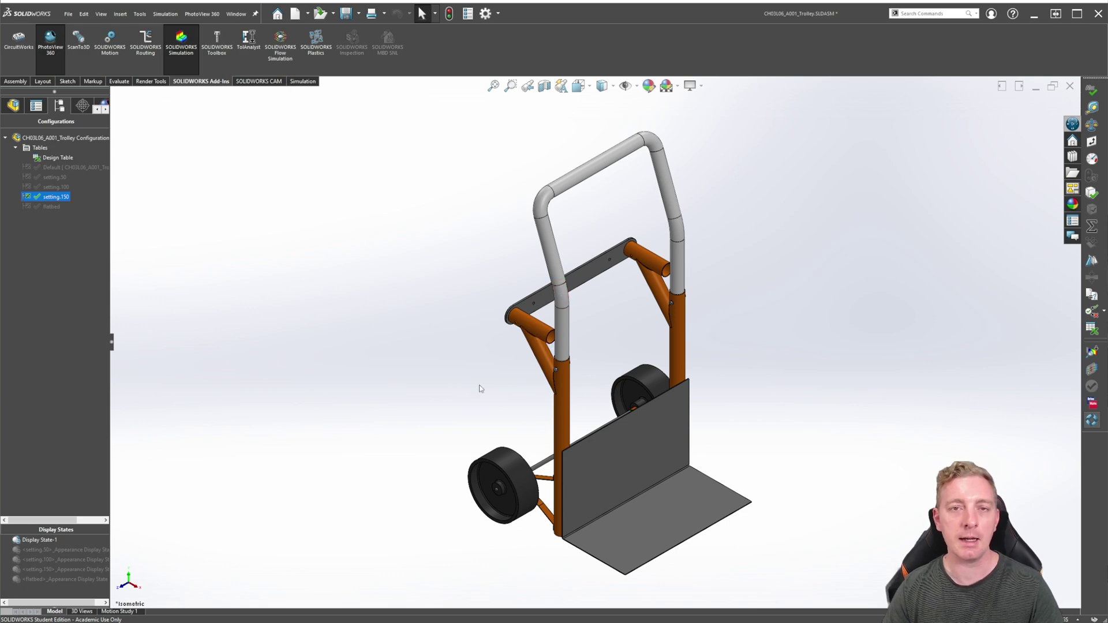
double_click(51, 206)
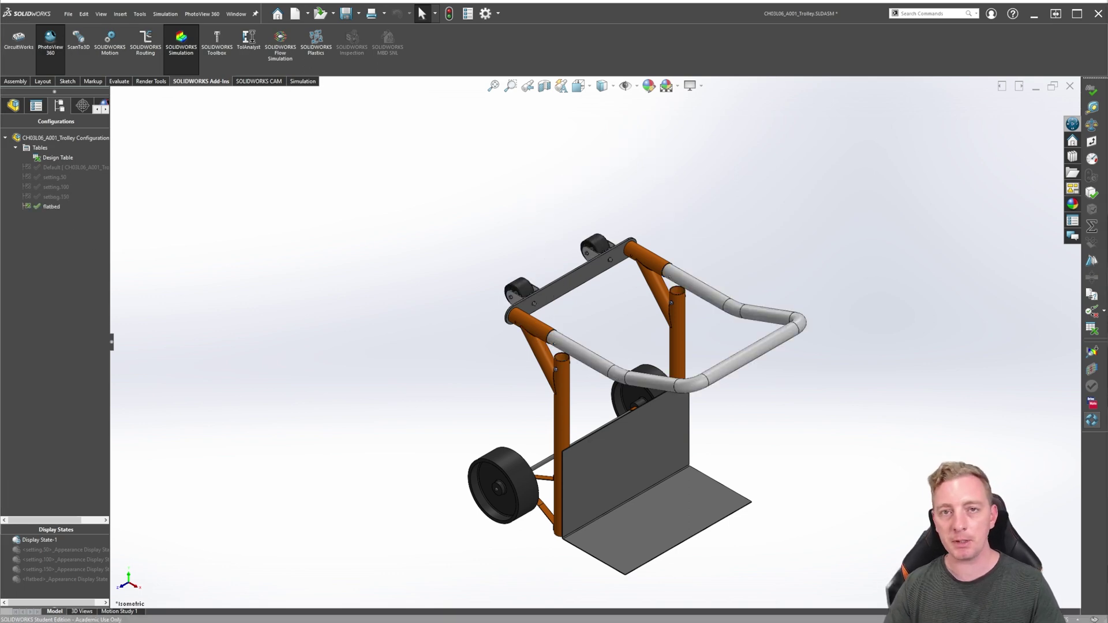